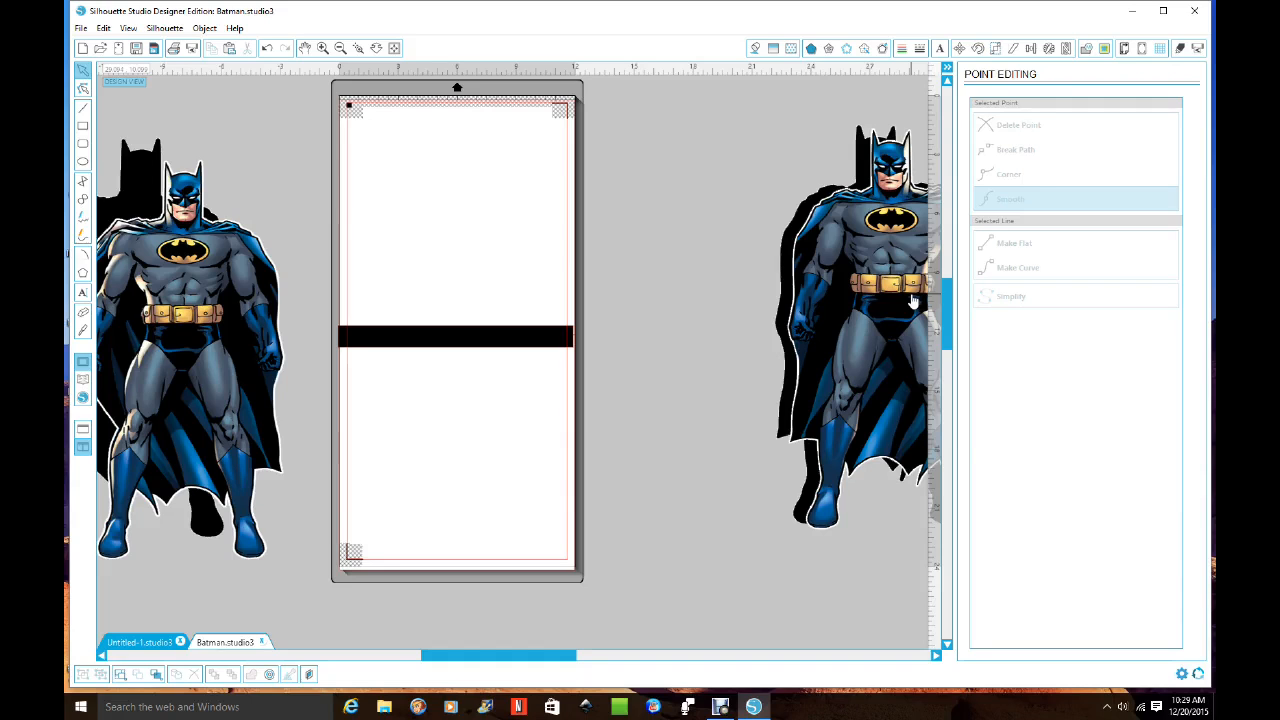
- Move the Batman image off its black silhouette on the left into the open space right of the page
left_click_drag(231, 404, 716, 563)
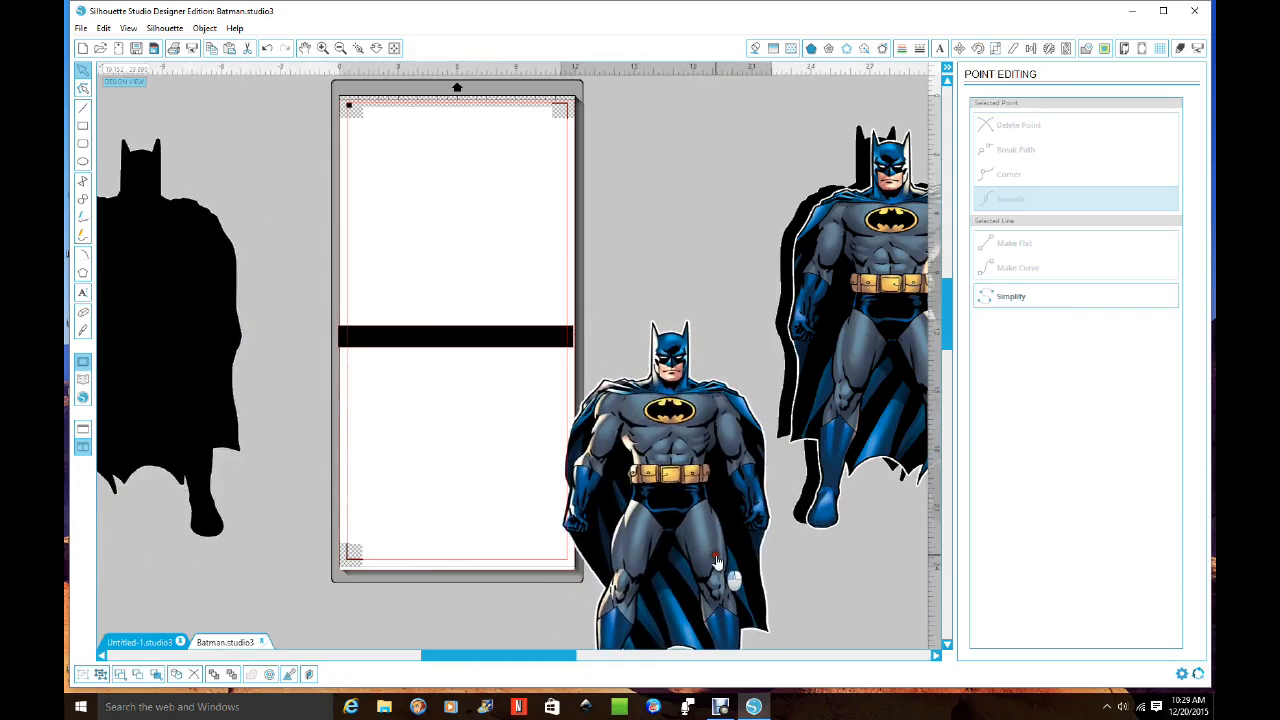
left_click(593, 602)
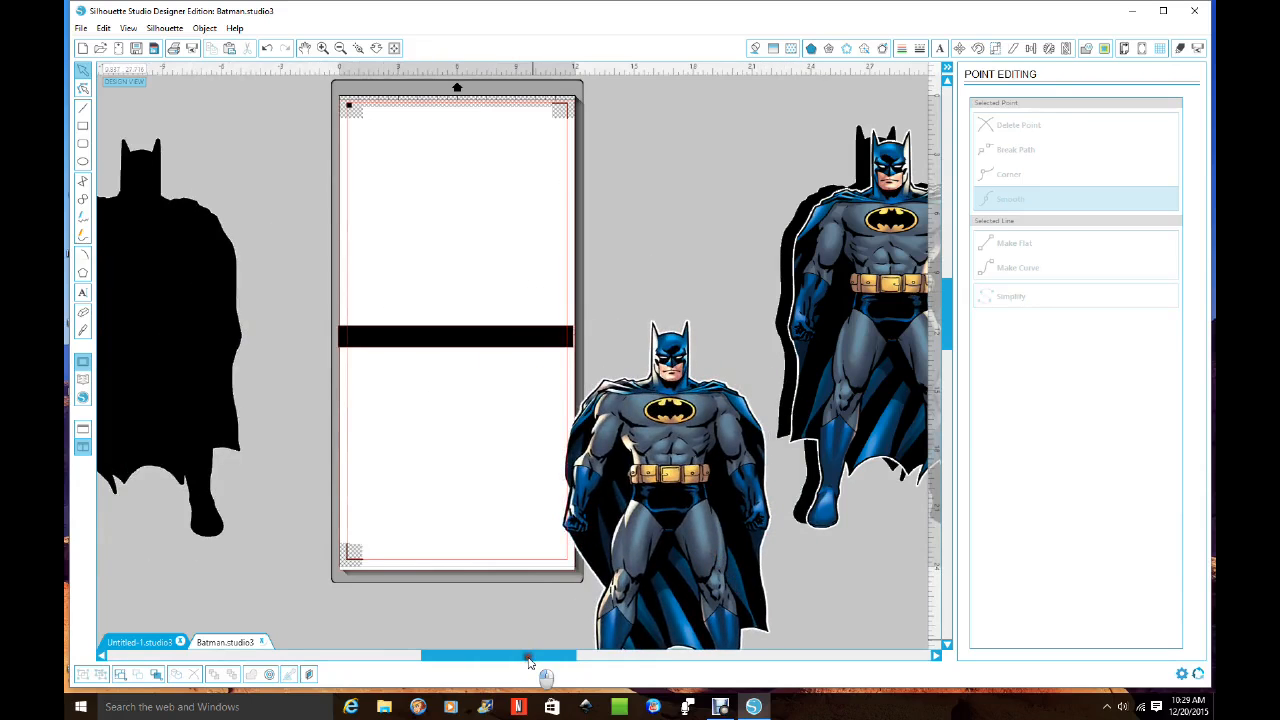
left_click_drag(529, 662, 589, 662)
left_click_drag(543, 512, 559, 501)
left_click_drag(686, 282, 777, 300)
left_click_drag(572, 451, 618, 352)
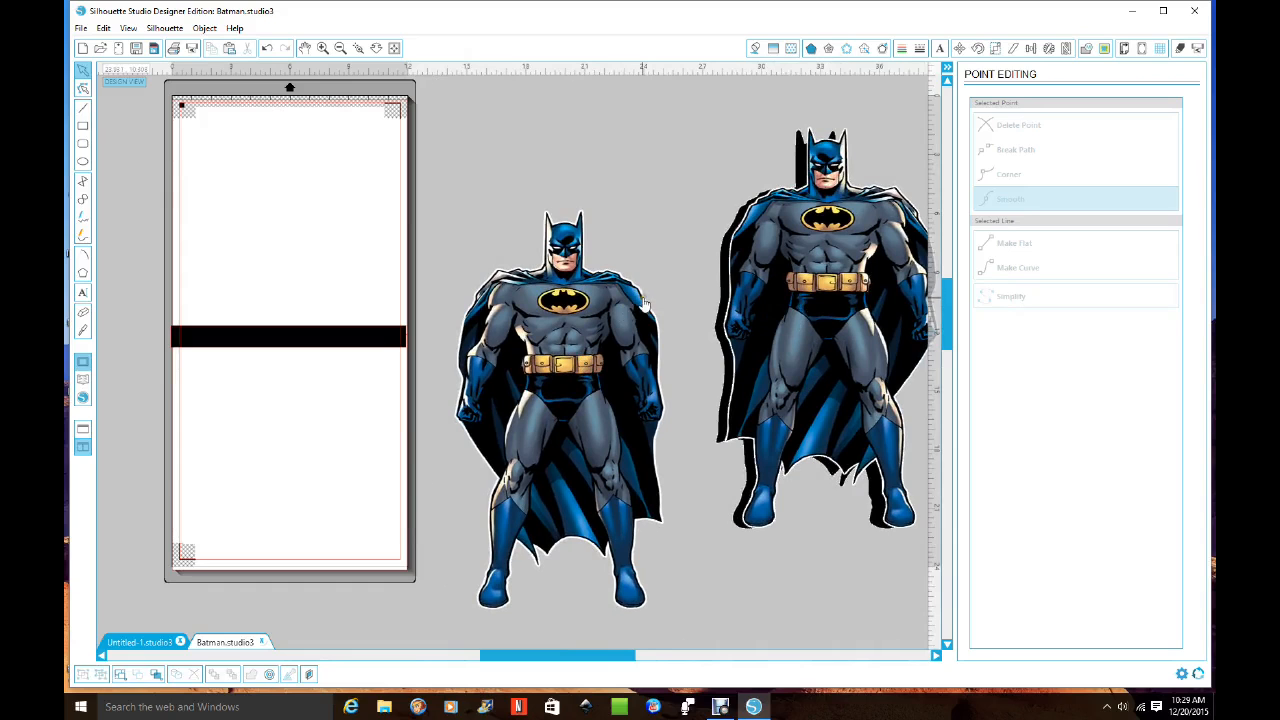
- Slide the far-right Batman off its black silhouette and back onto it, repositioning the loose Batman to keep clear of it
left_click_drag(556, 257, 653, 252)
left_click_drag(852, 268, 971, 246)
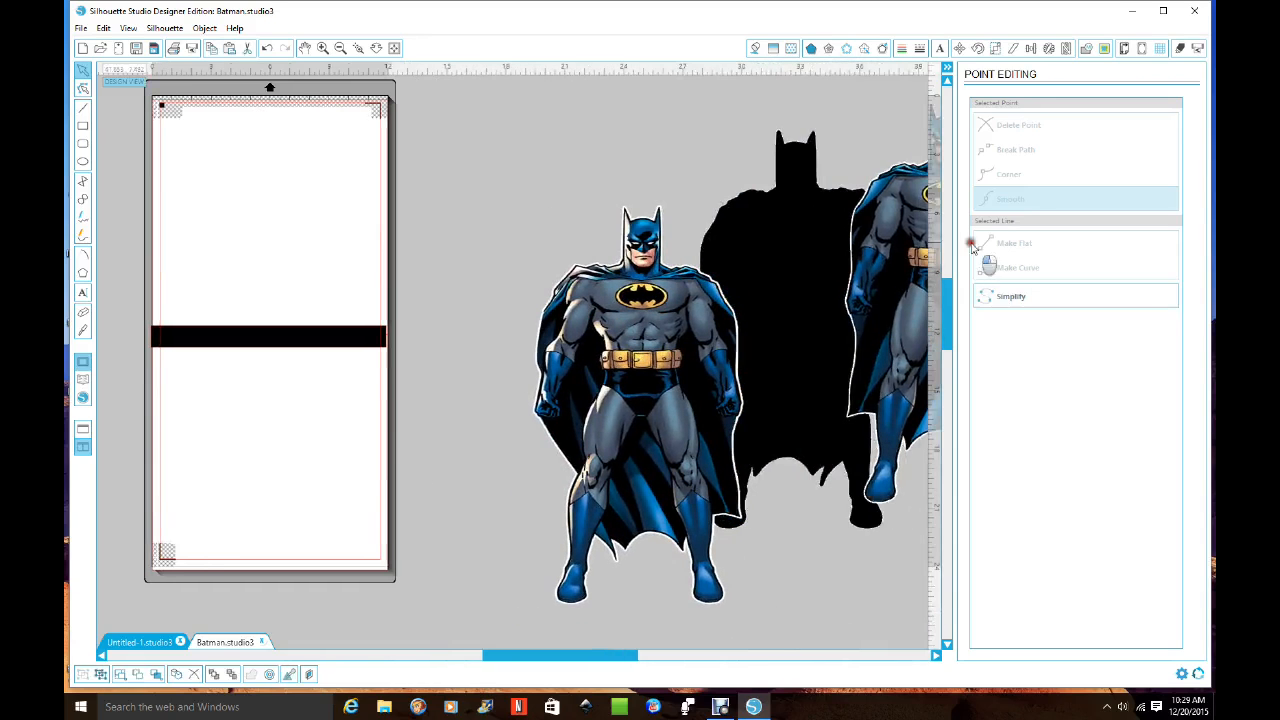
left_click_drag(654, 388, 672, 363)
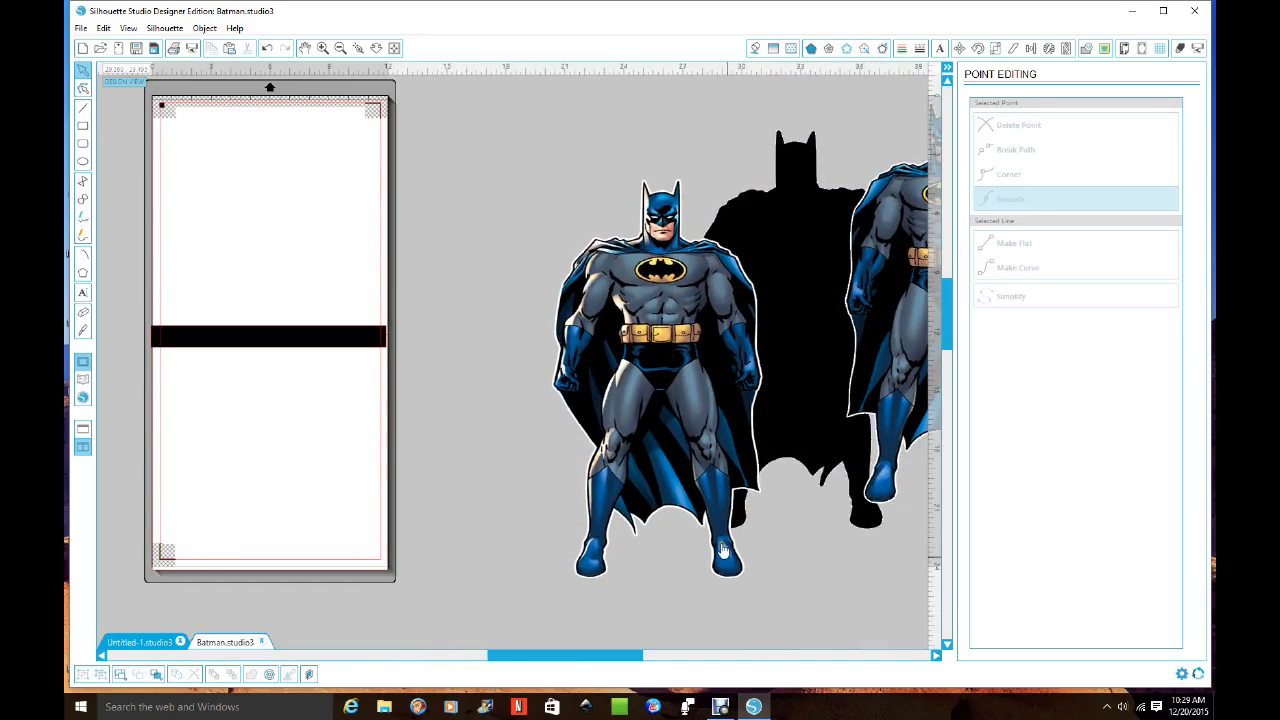
left_click_drag(650, 370, 518, 430)
left_click(848, 365)
left_click_drag(848, 365, 762, 332)
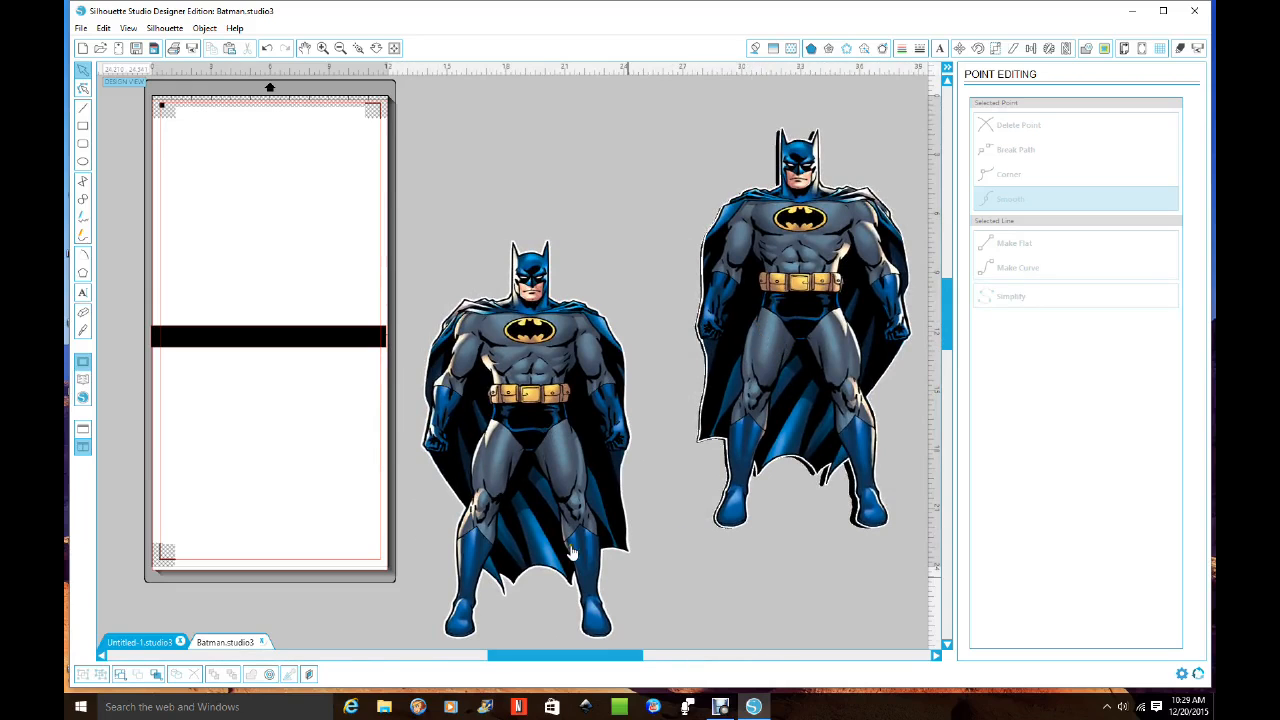
- Place the loose Batman image just right of the page, vertically within the page's height
left_click_drag(567, 500, 612, 532)
left_click_drag(566, 655, 490, 657)
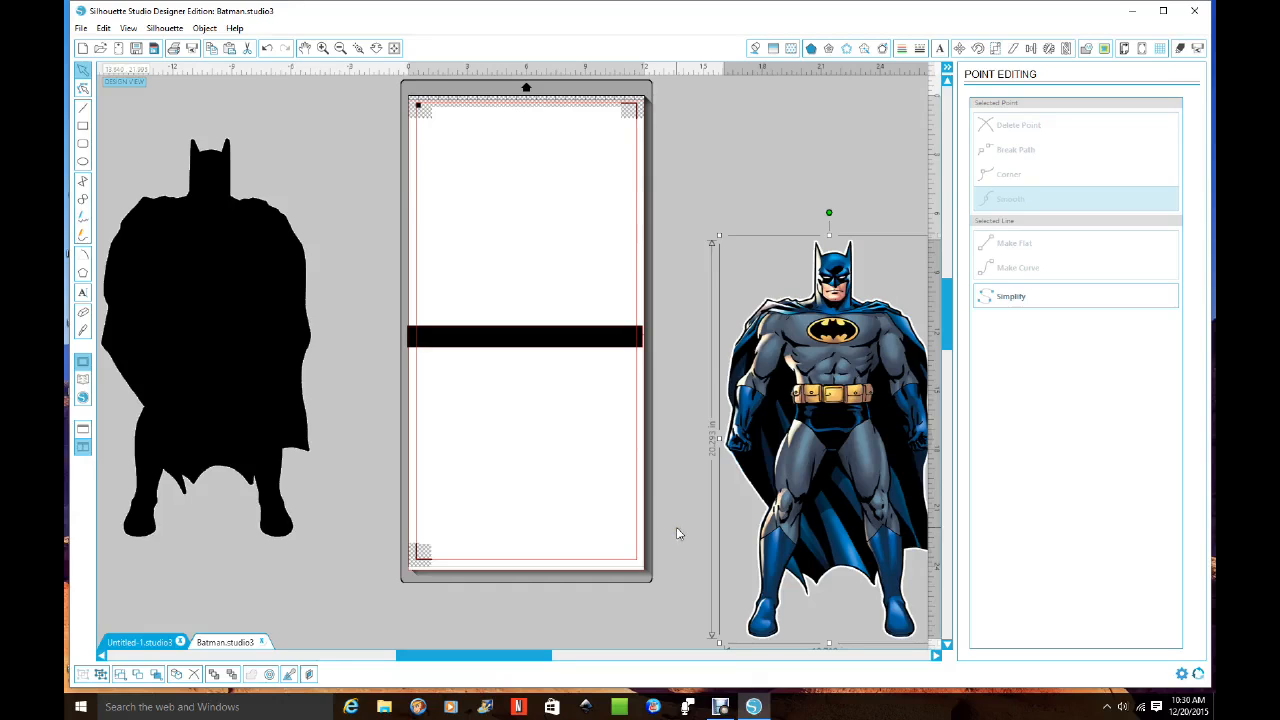
left_click_drag(888, 382, 870, 307)
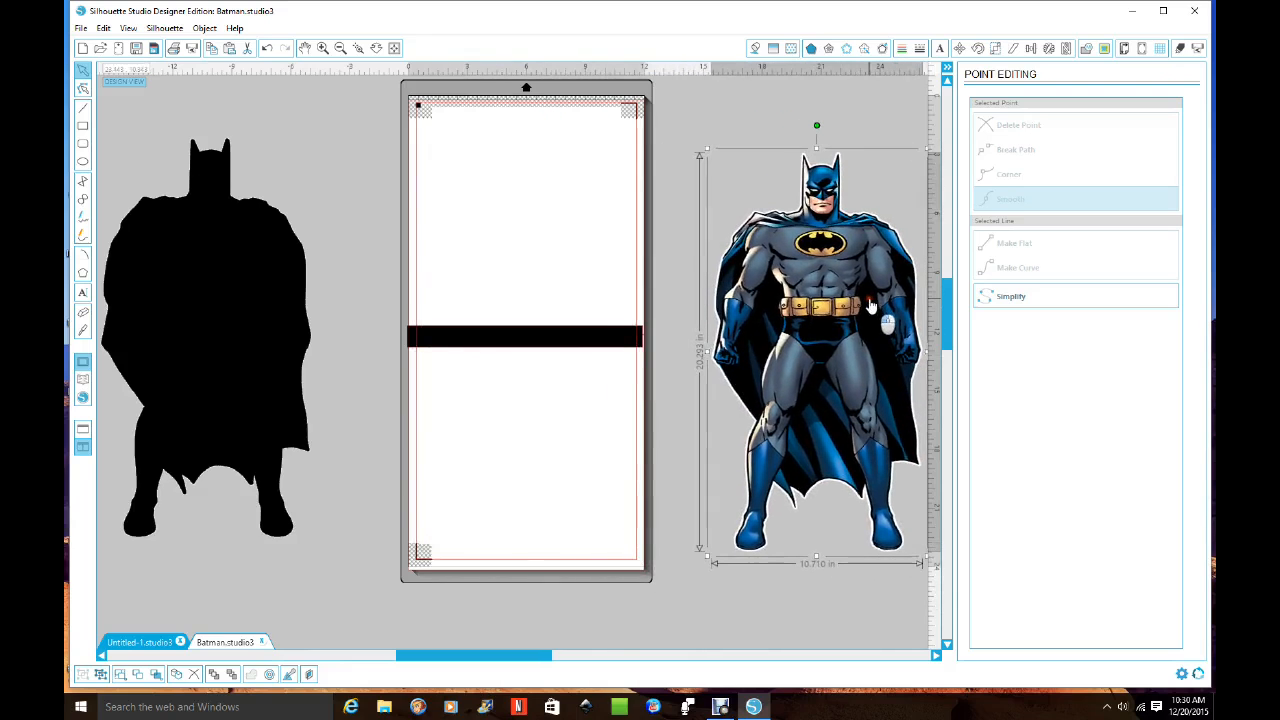
- Move the black bar off the page to the left and butt the two white squares edge to edge
left_click_drag(543, 408, 545, 447)
left_click_drag(549, 273, 549, 257)
left_click_drag(519, 339, 252, 362)
left_click_drag(480, 440, 476, 385)
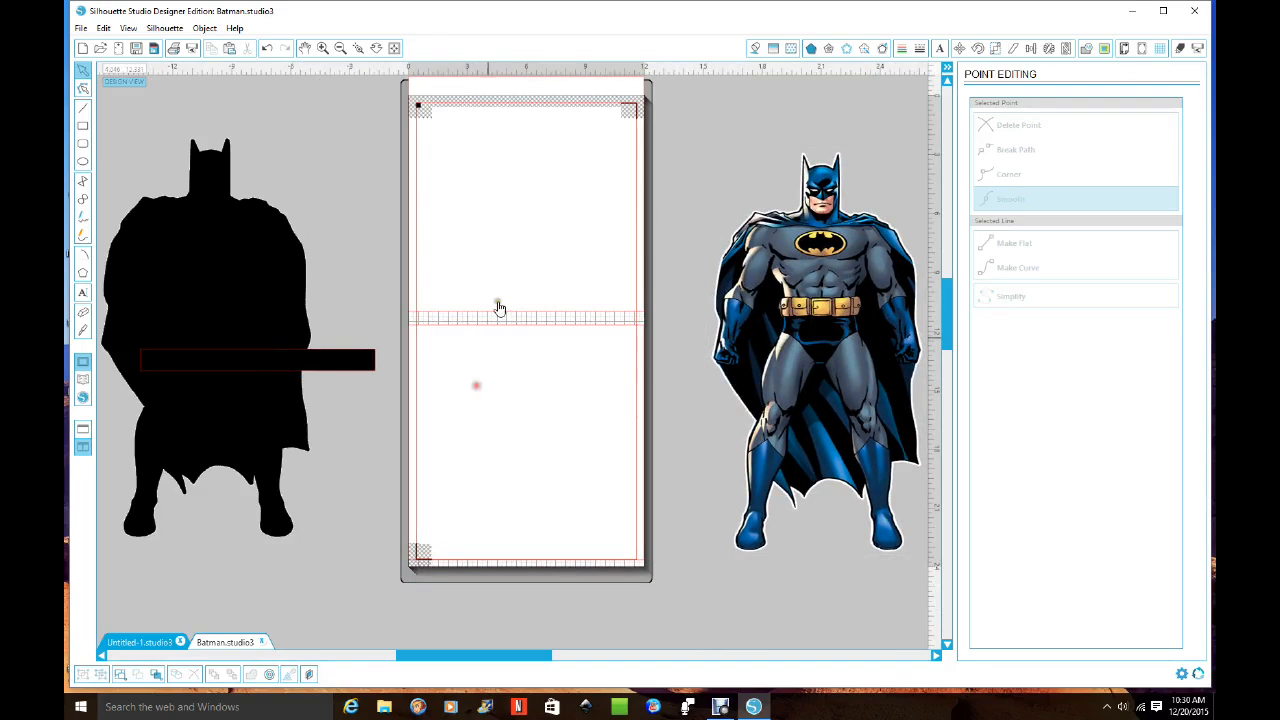
left_click_drag(499, 308, 514, 289)
- Move the black Batman silhouette farther left of the page and nudge the black bar down slightly
left_click_drag(232, 286, 76, 279)
left_click_drag(403, 372, 418, 388)
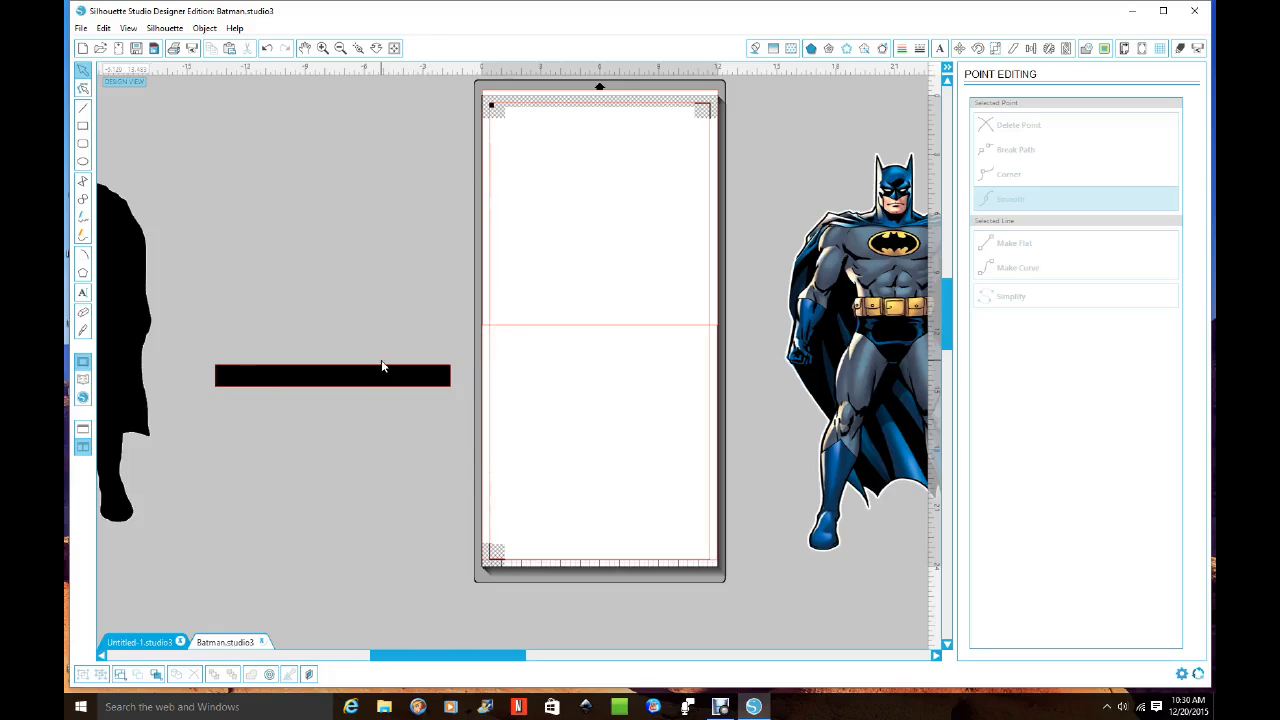
left_click_drag(464, 658, 497, 658)
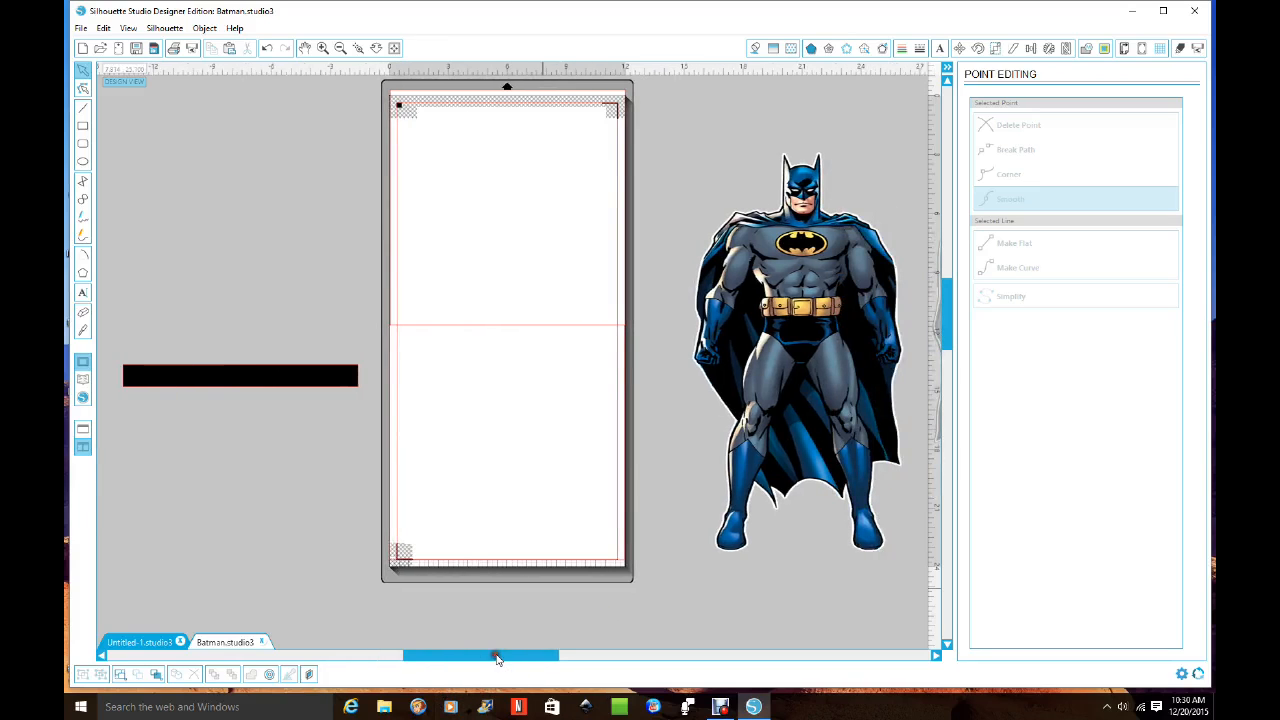
- Place the black bar across the joint between the two white squares on the page
left_click(279, 377)
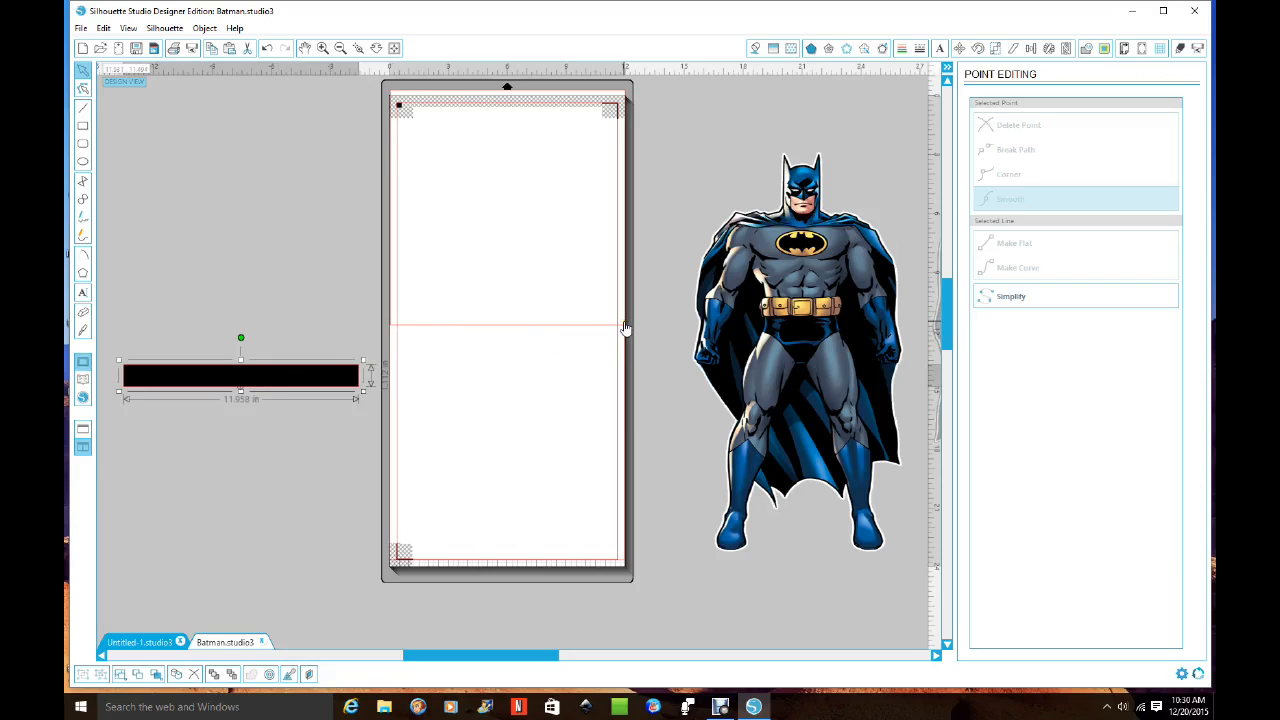
left_click_drag(300, 380, 302, 395)
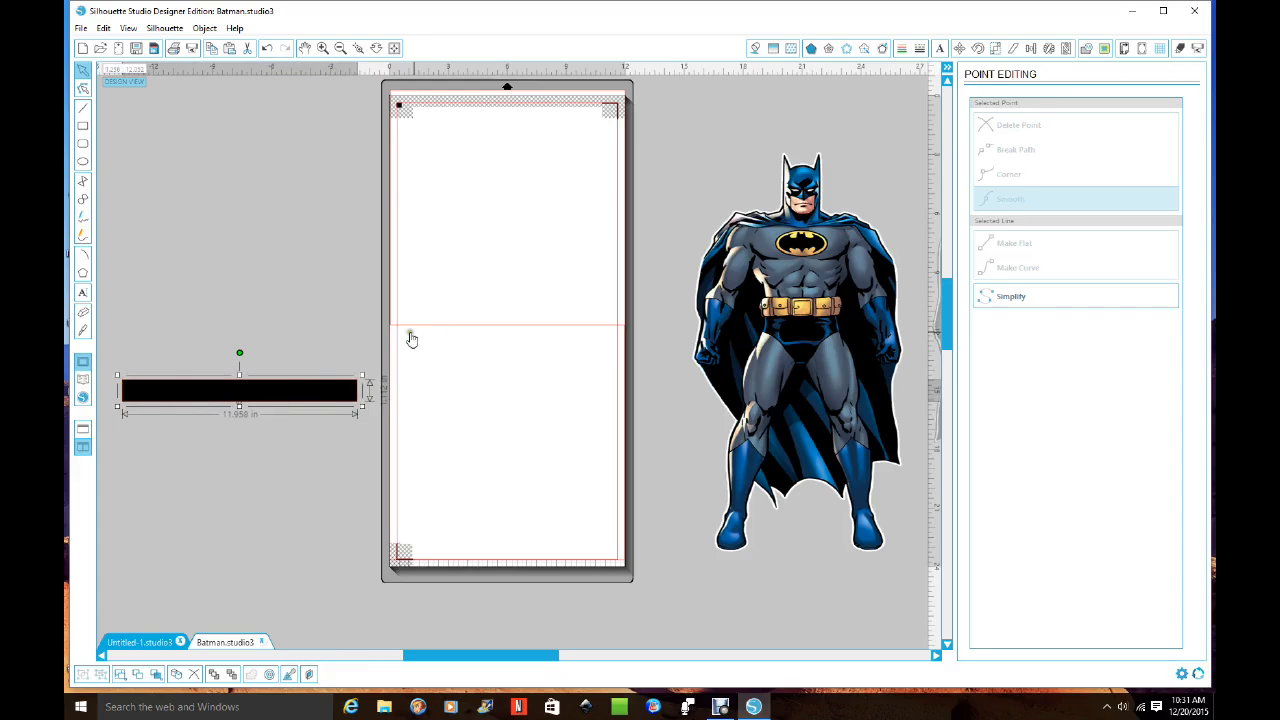
left_click_drag(320, 388, 540, 330)
left_click_drag(437, 331, 494, 324)
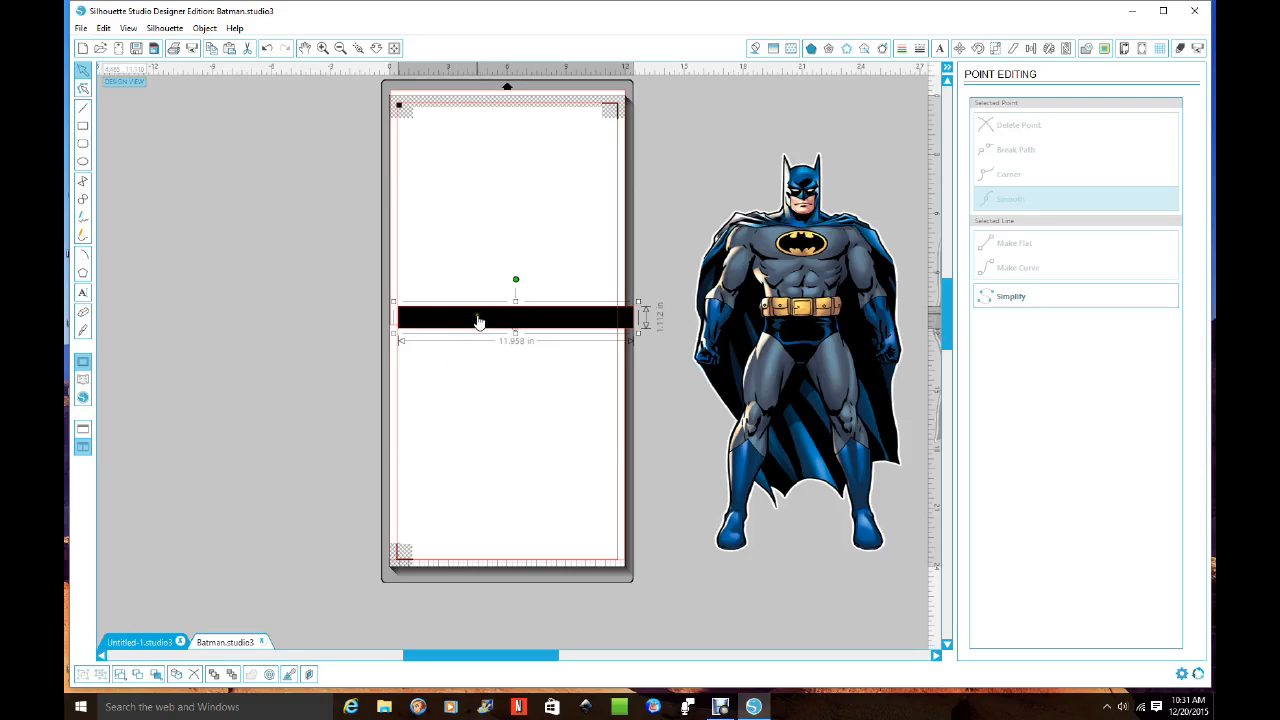
left_click_drag(478, 321, 470, 327)
left_click_drag(374, 78, 661, 593)
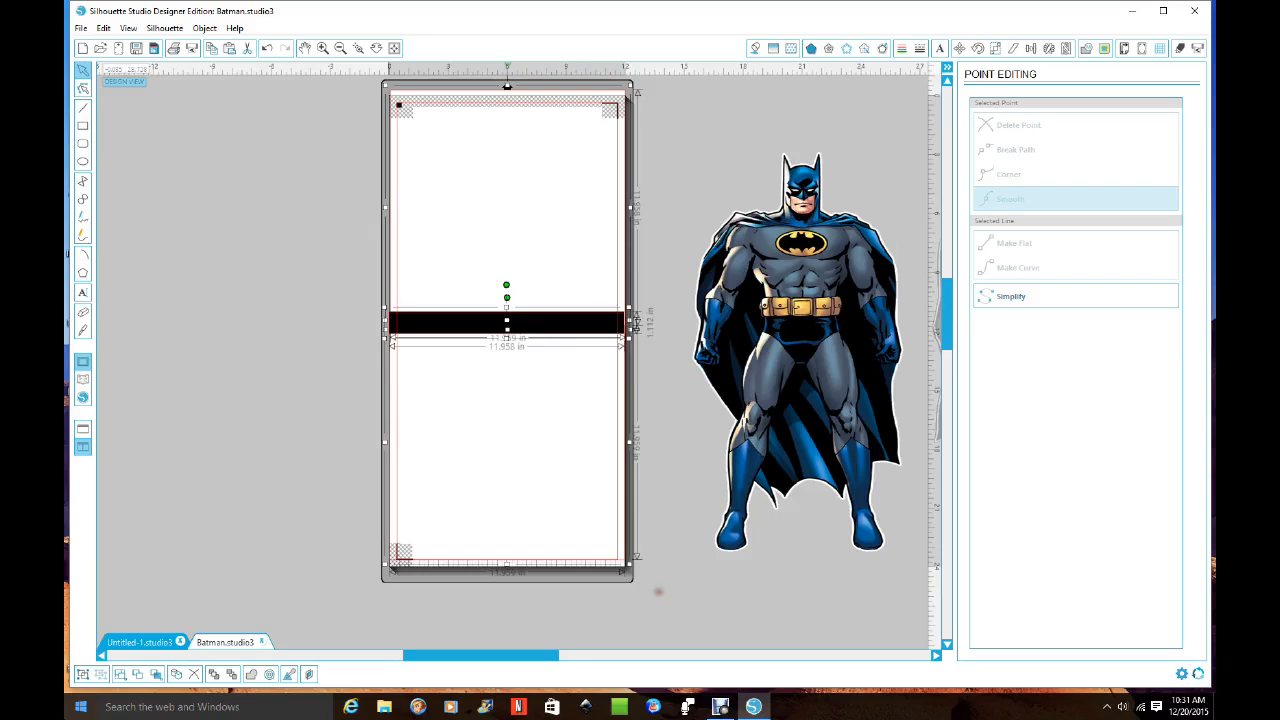
left_click(83, 674)
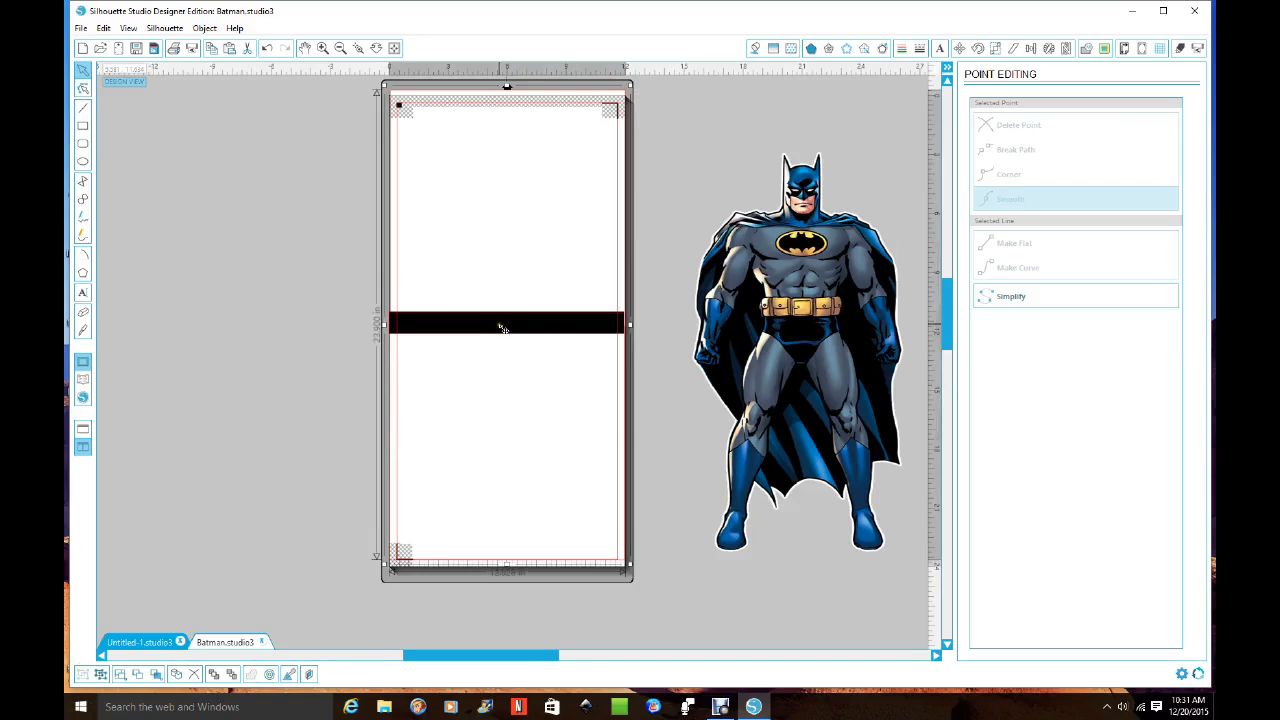
left_click(100, 675)
- Send the black bar behind the two white squares and group the bar with both squares
right_click(551, 323)
left_click(232, 458)
left_click(504, 321)
right_click(504, 320)
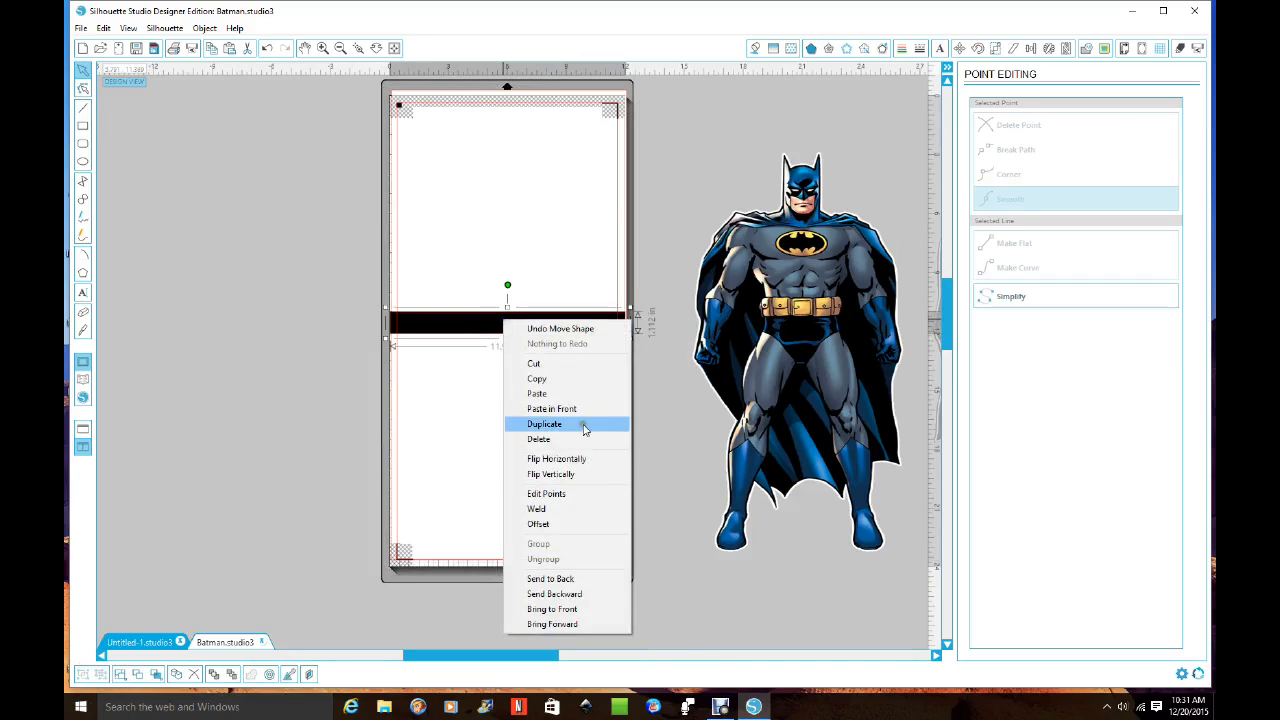
left_click(588, 579)
left_click_drag(354, 107, 661, 553)
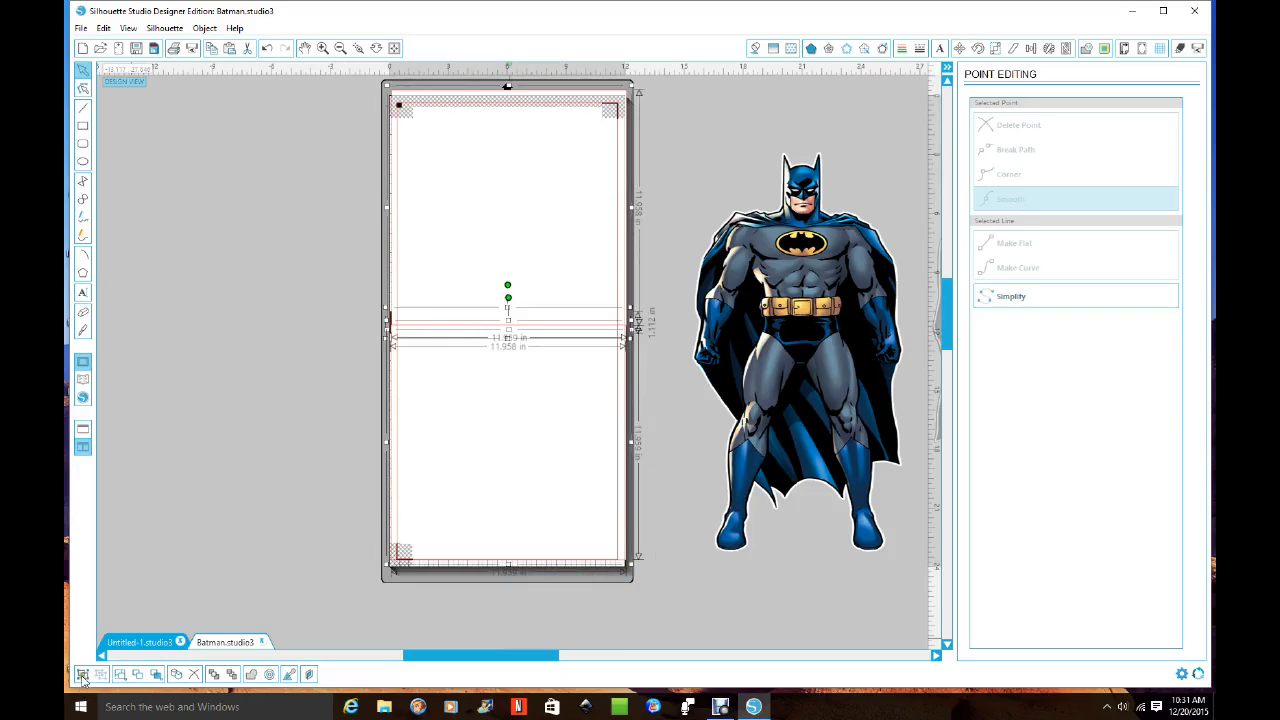
left_click(83, 677)
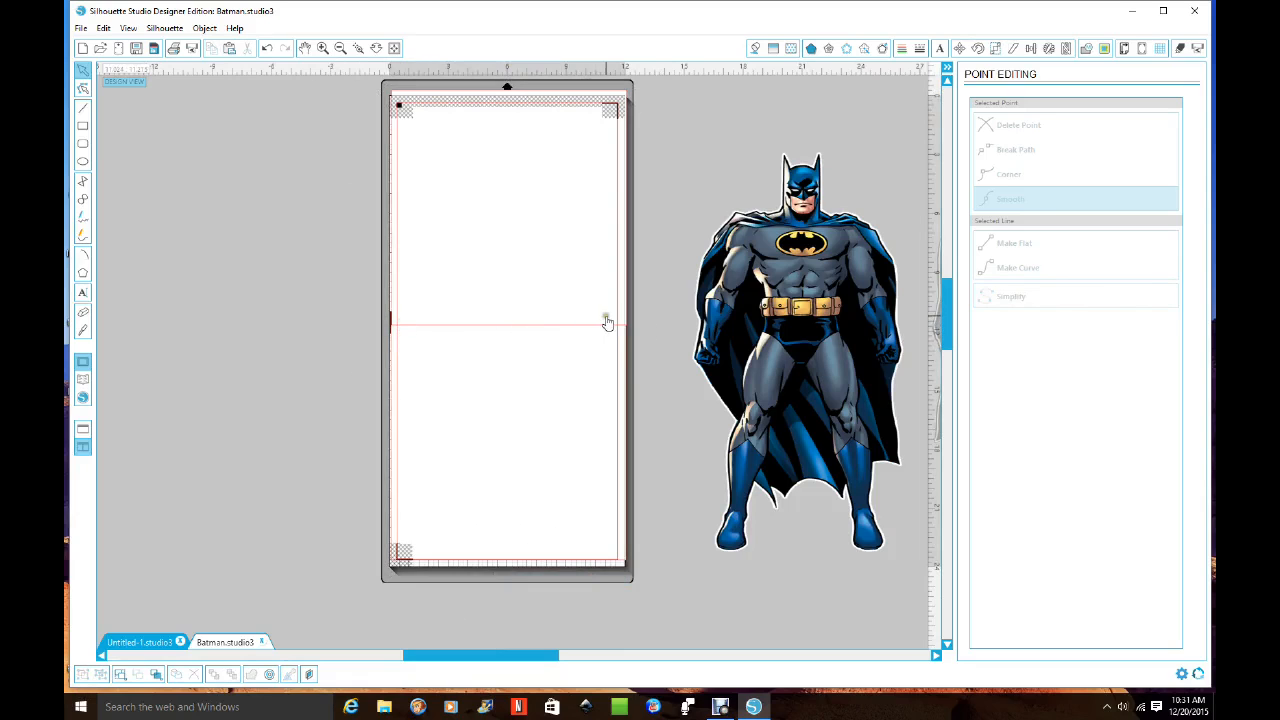
- Bring the Batman image to the front and position it over the joined white squares on the page
left_click_drag(845, 370, 360, 405)
right_click(323, 385)
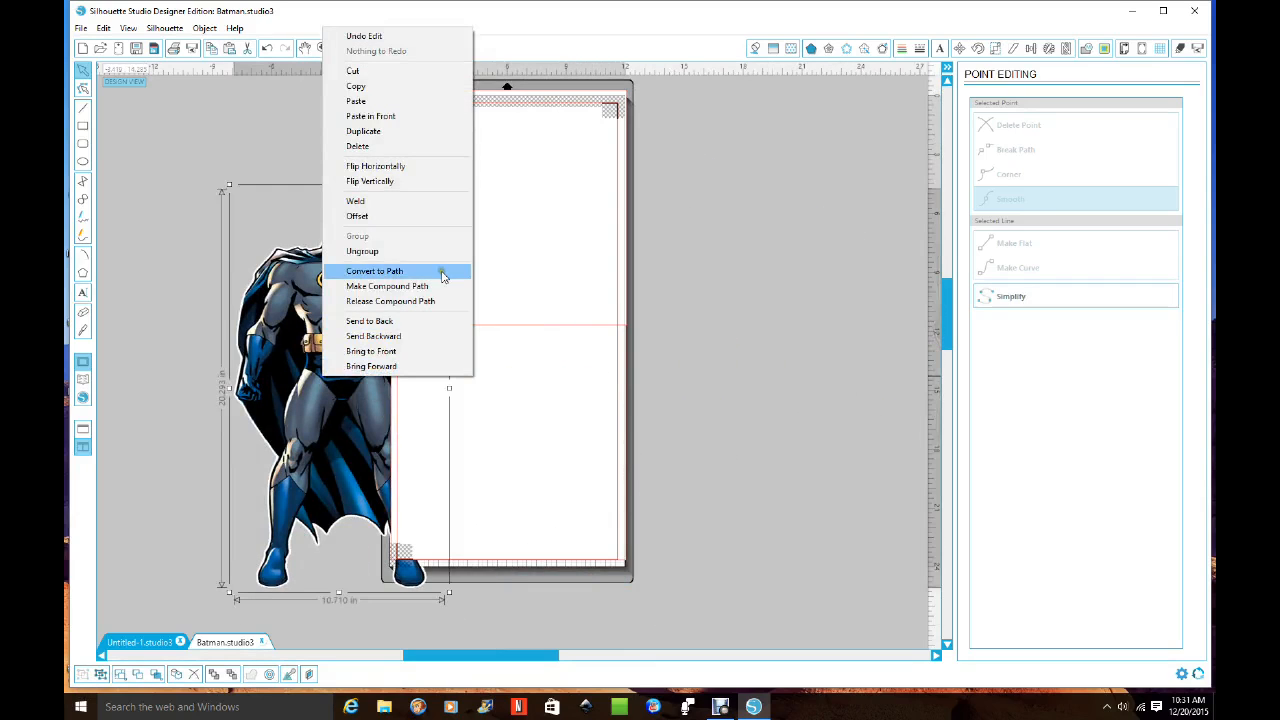
left_click(419, 353)
left_click_drag(313, 360, 481, 326)
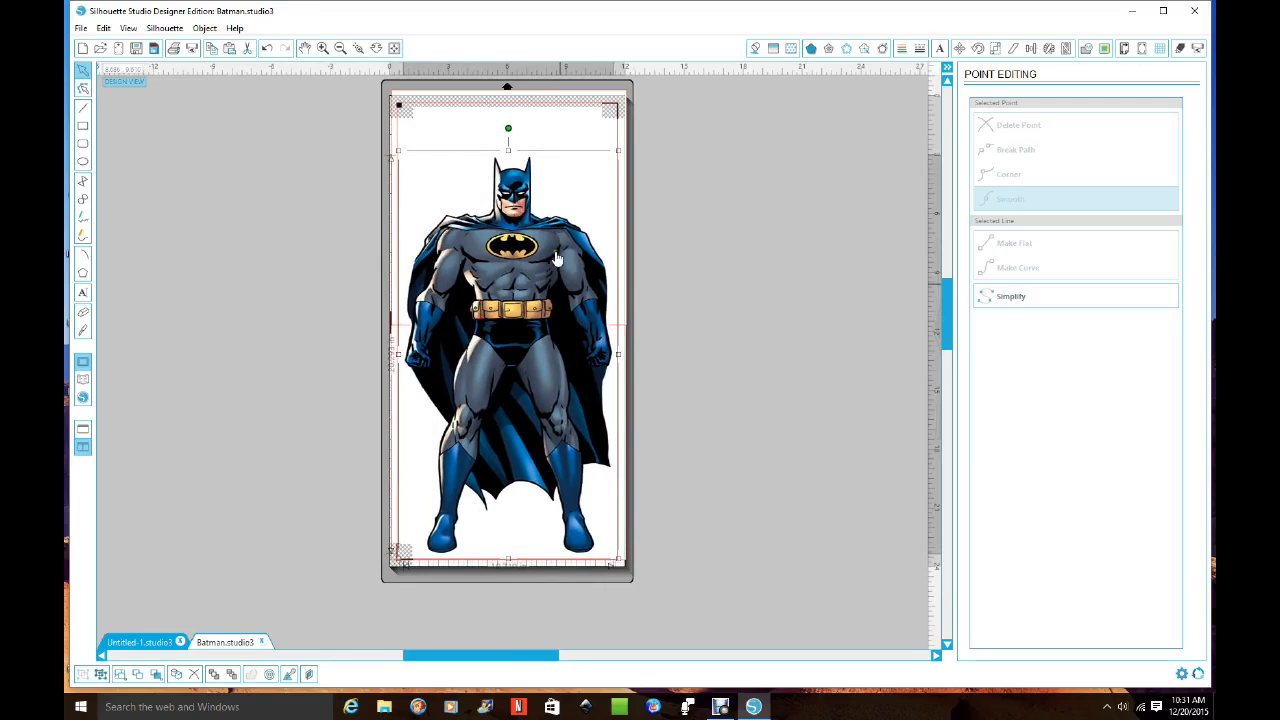
- Move the grouped white backing off the page and back behind Batman, nudging the Batman image slightly upward
left_click_drag(595, 133, 937, 146)
mouse_move(789, 256)
left_mouse_down()
mouse_move(748, 262)
mouse_move(803, 254)
left_mouse_up()
mouse_move(544, 353)
left_mouse_down()
mouse_move(537, 334)
mouse_move(543, 348)
left_mouse_up()
left_click(681, 332)
left_click_drag(727, 364, 490, 360)
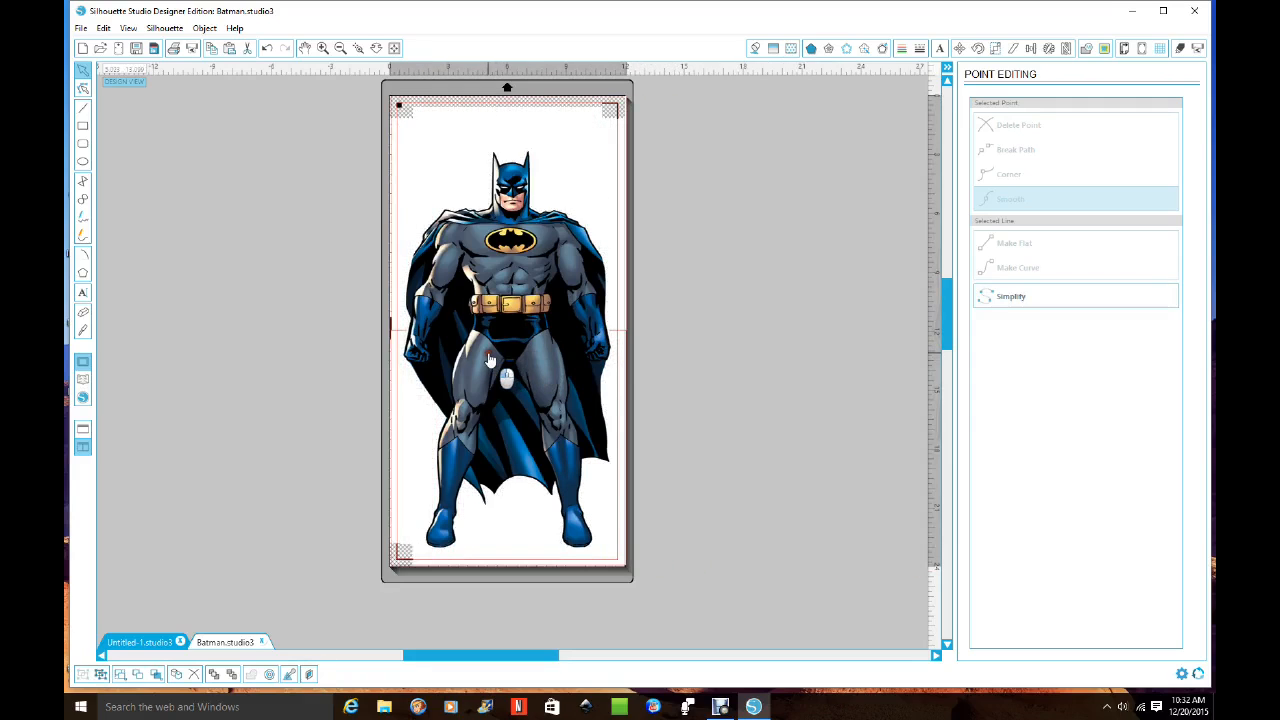
- Move the grouped white backing off the page to the right, leaving only Batman on the page
left_click(490, 360)
left_click(519, 377)
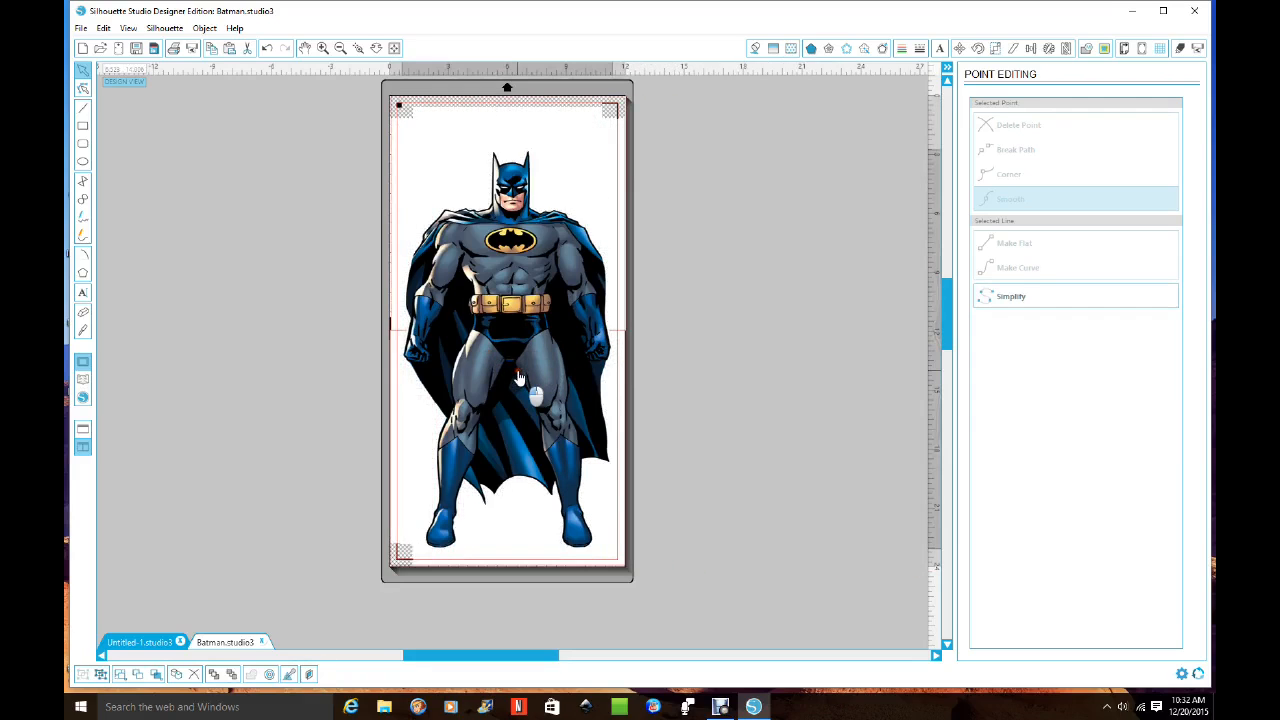
left_click(571, 124)
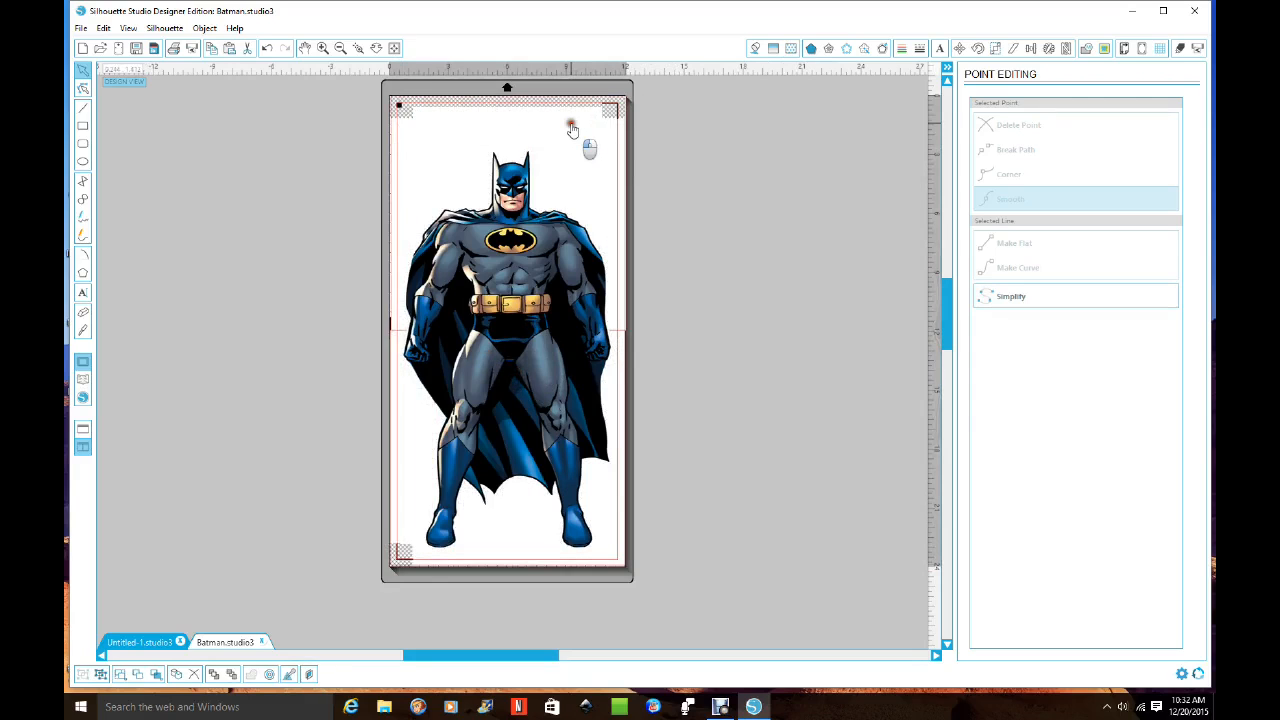
left_click_drag(571, 128, 891, 143)
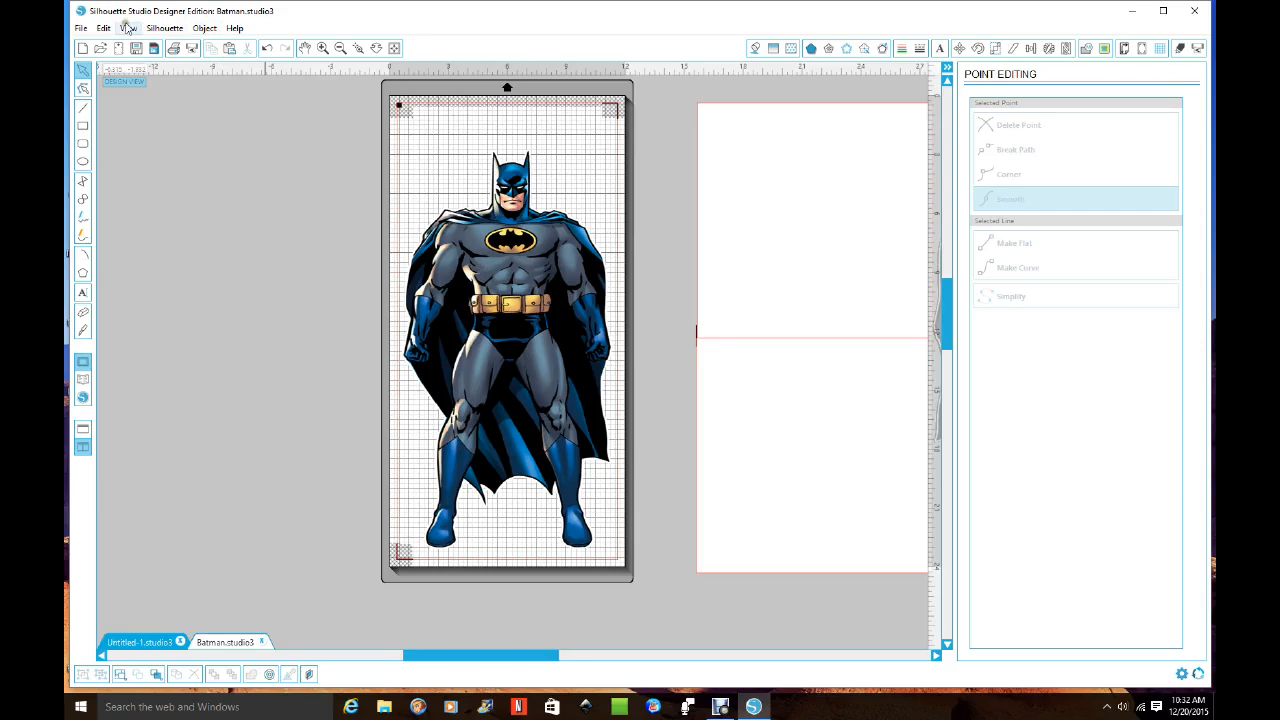
- Open the print settings and choose the EPSON WF-7620 Series printer
left_click(173, 49)
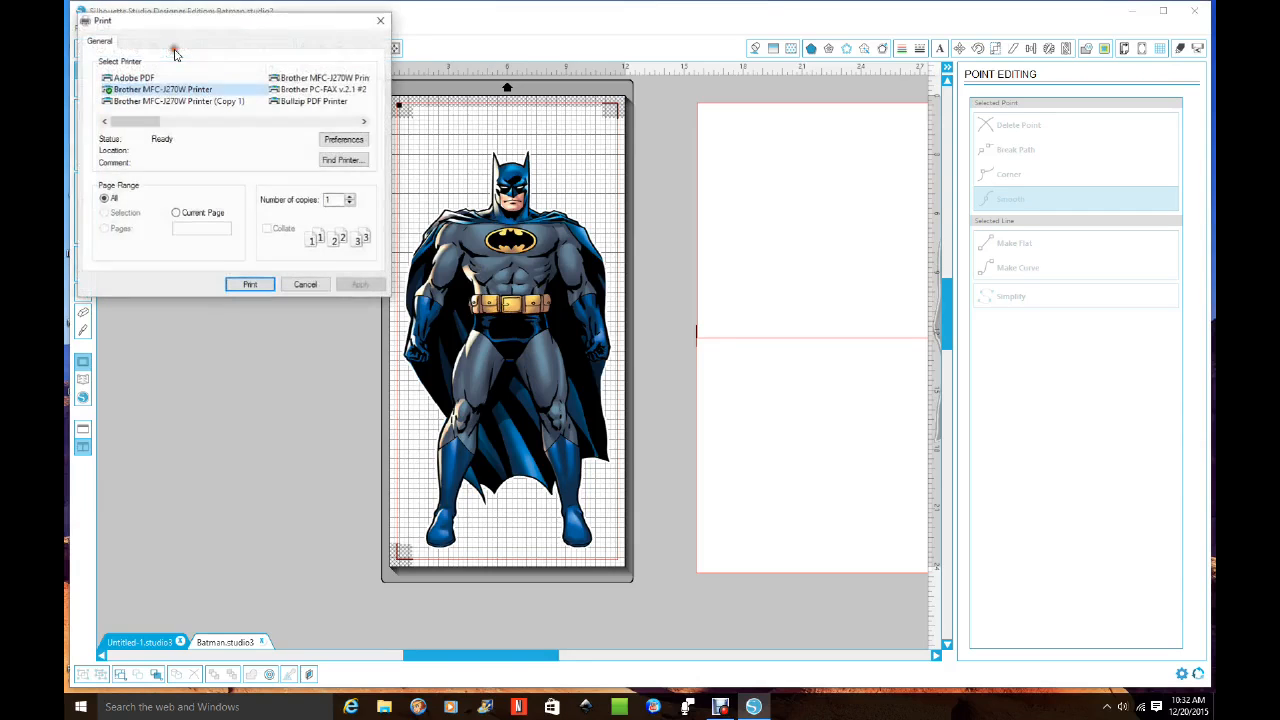
left_click(345, 140)
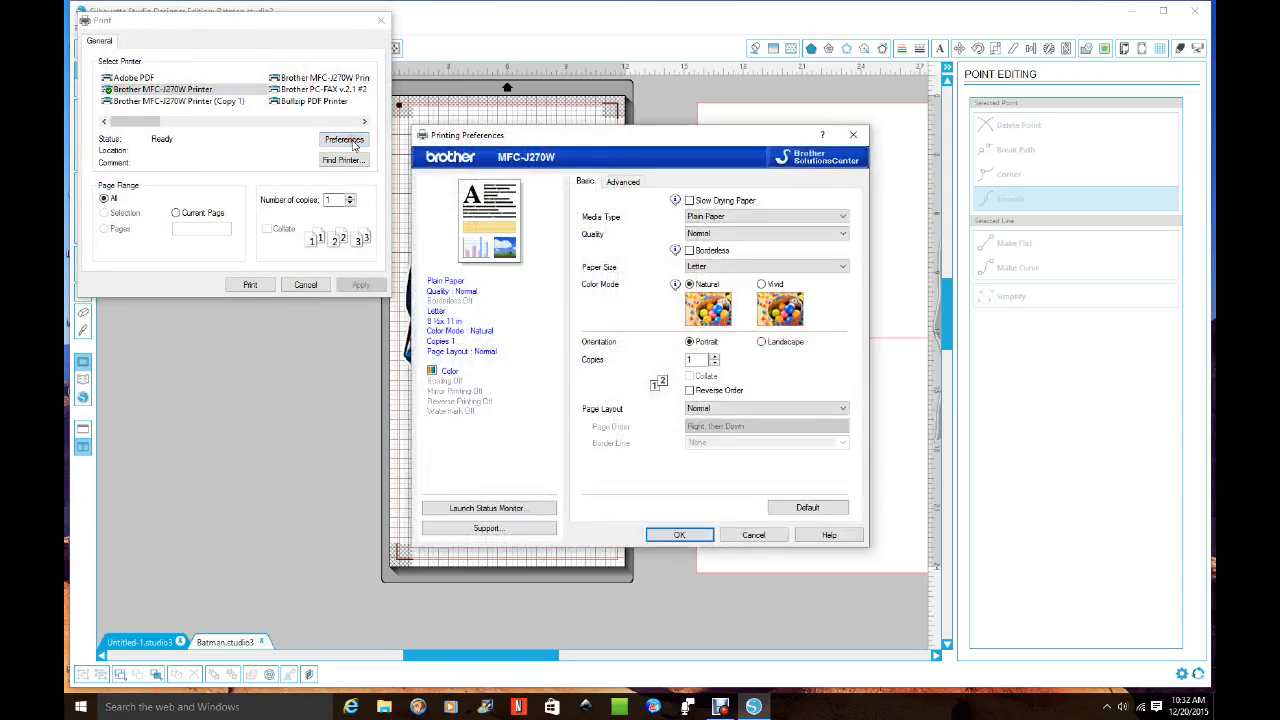
left_click(855, 137)
left_click_drag(153, 122, 210, 124)
left_click(297, 80)
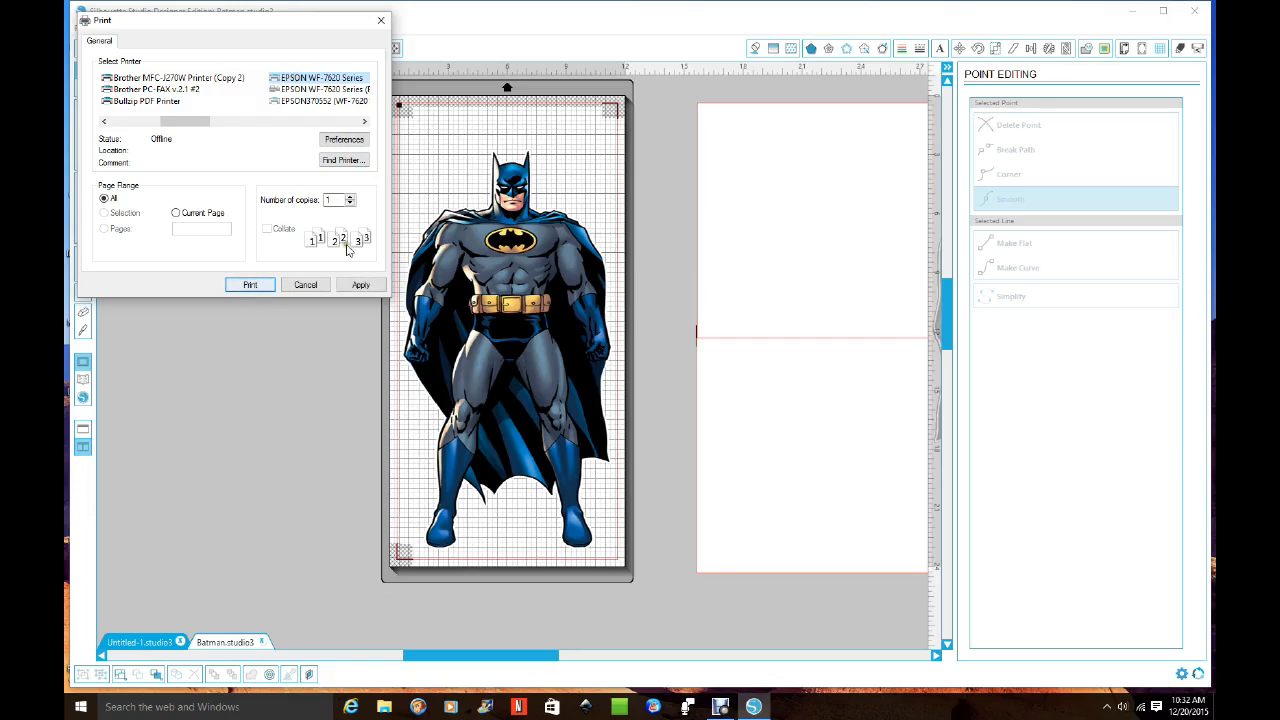
- Set the EPSON printer's document size to User-Defined with a custom paper width and height in inches
left_click(343, 140)
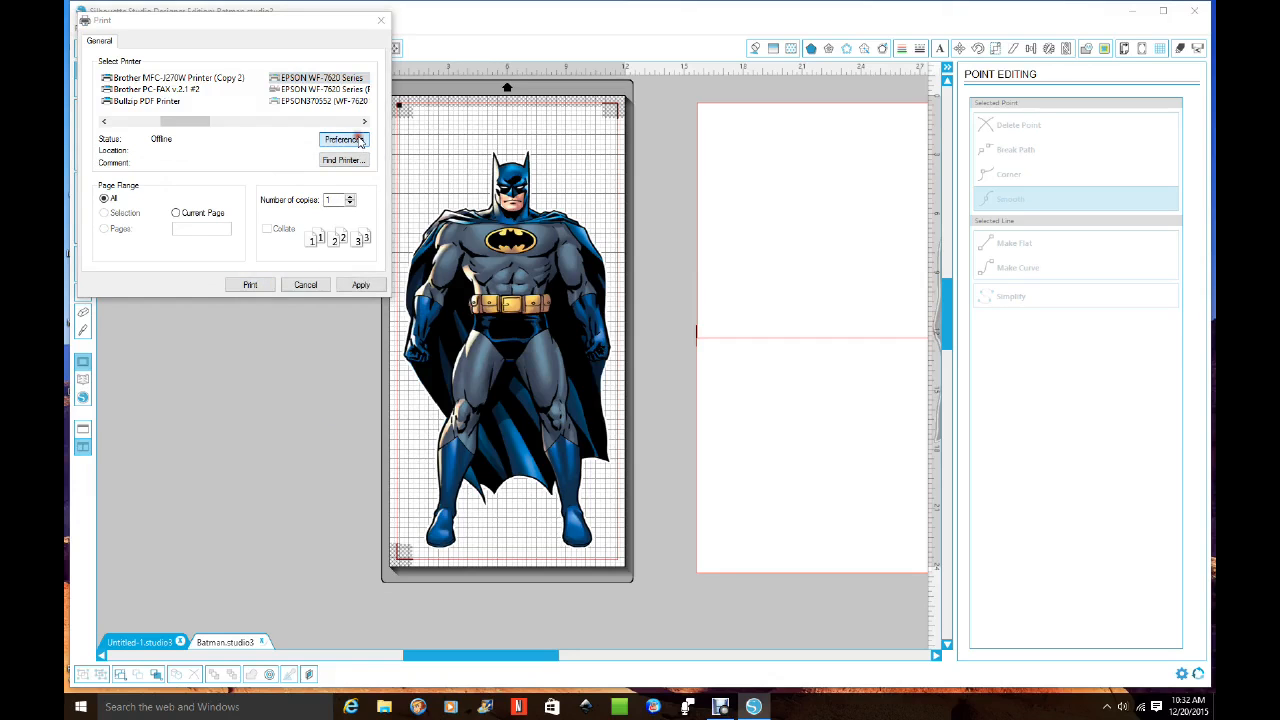
left_click(467, 136)
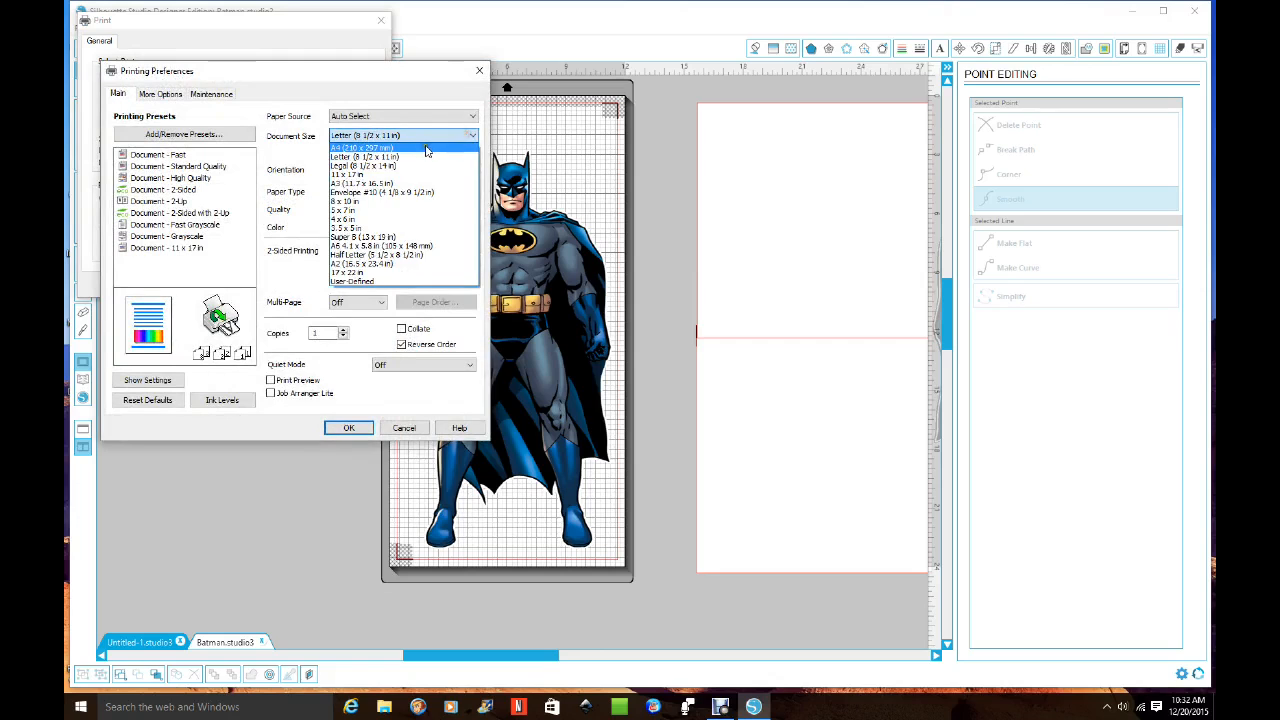
left_click(372, 282)
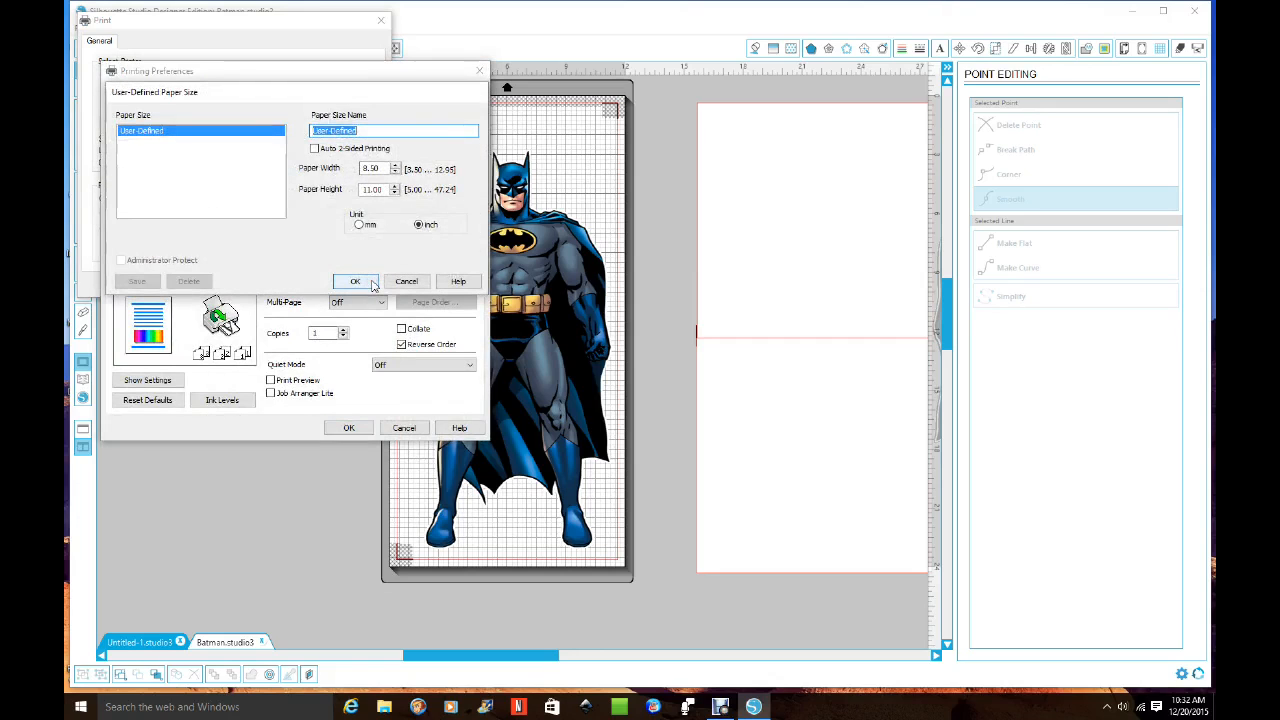
left_click_drag(382, 170, 364, 169)
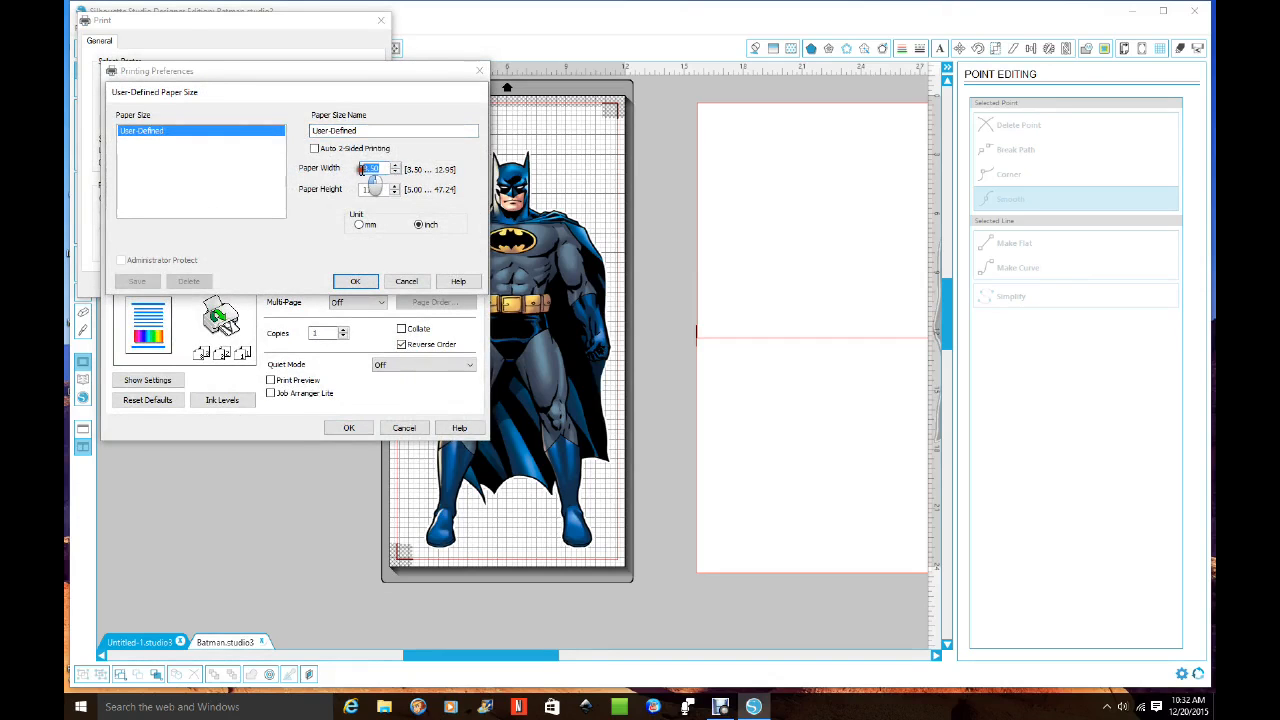
type("1")
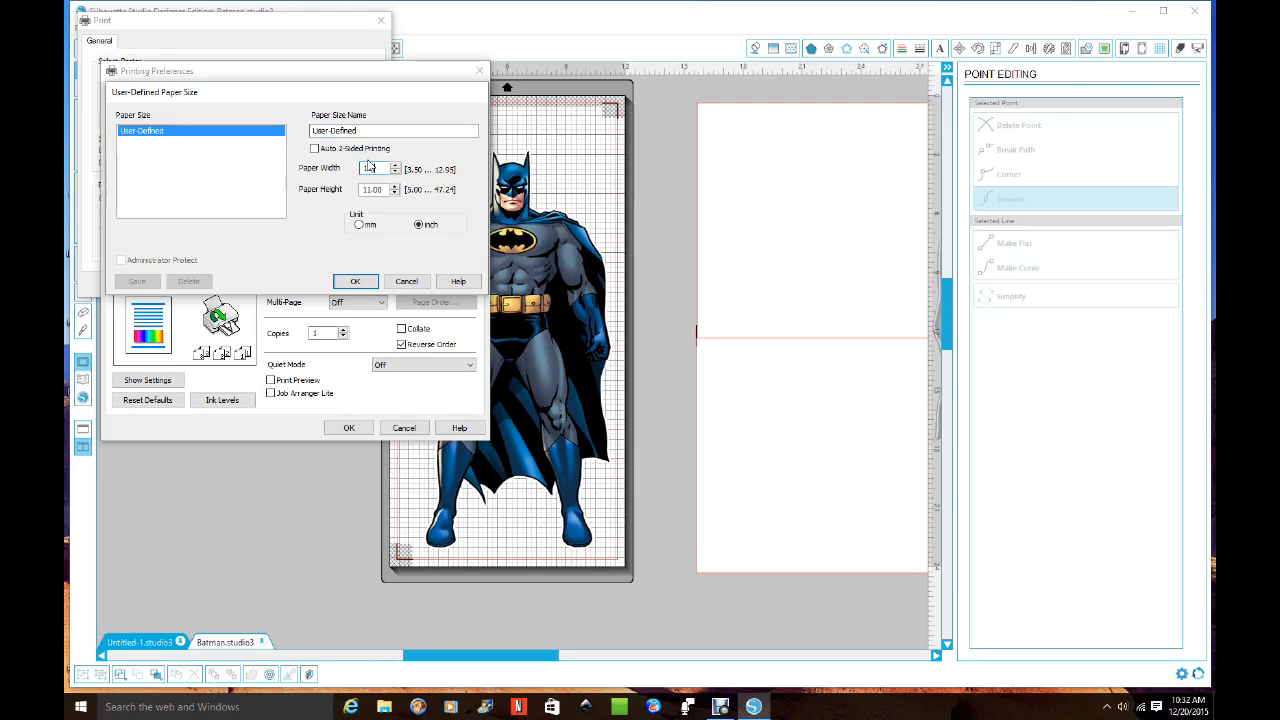
left_click_drag(386, 190, 348, 190)
left_click(354, 281)
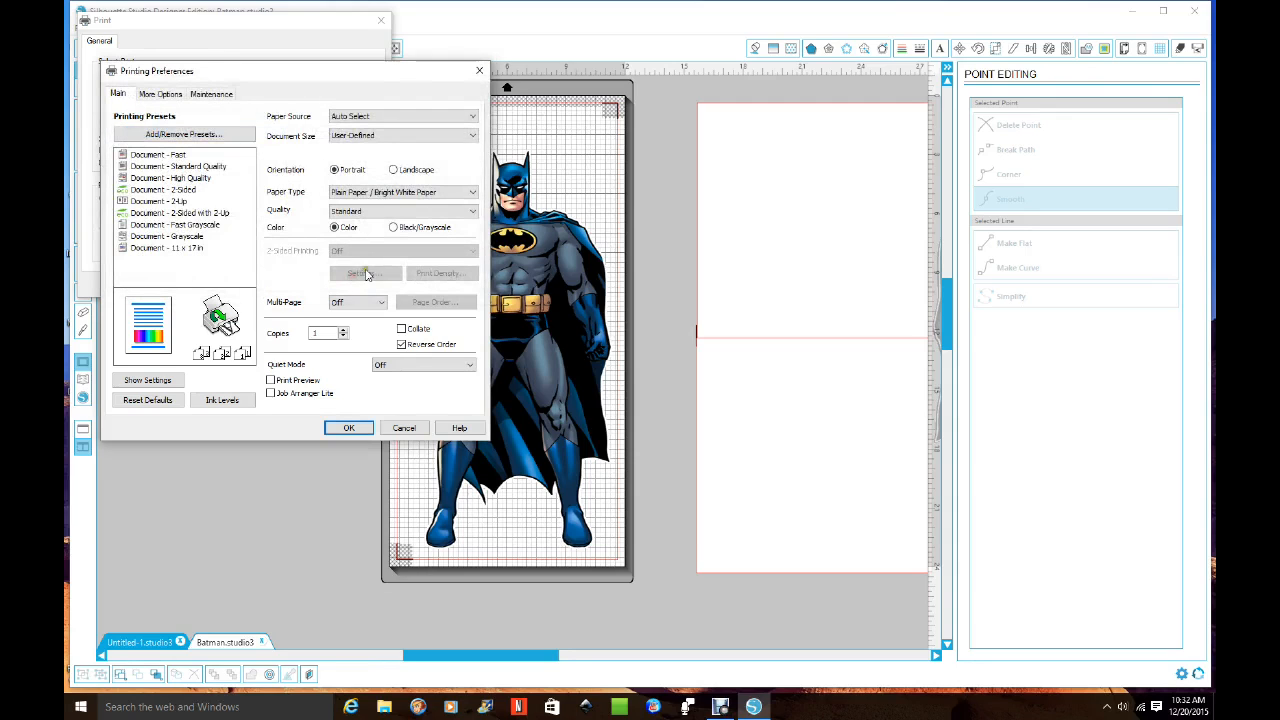
- Set the EPSON printer's paper type to Card Stock, accept the Rear Paper Feed Slot as source, and confirm the preferences
left_click(473, 195)
left_click(400, 304)
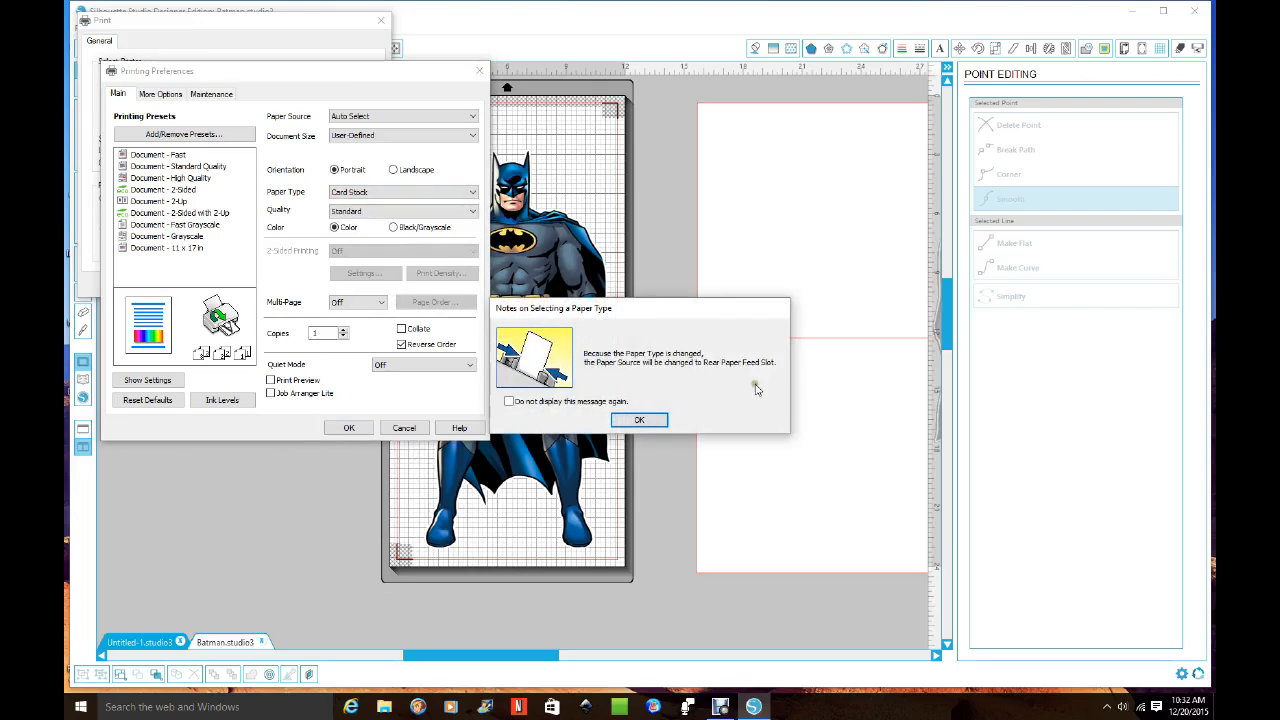
left_click(640, 421)
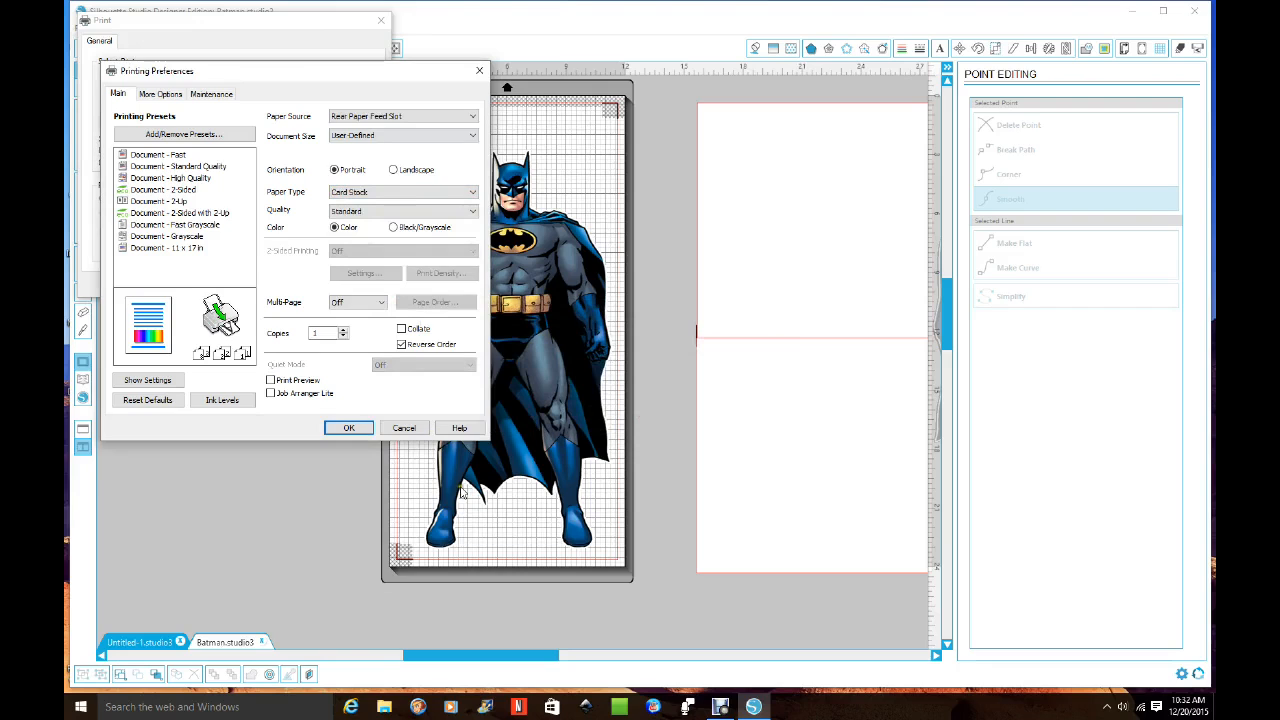
left_click(349, 428)
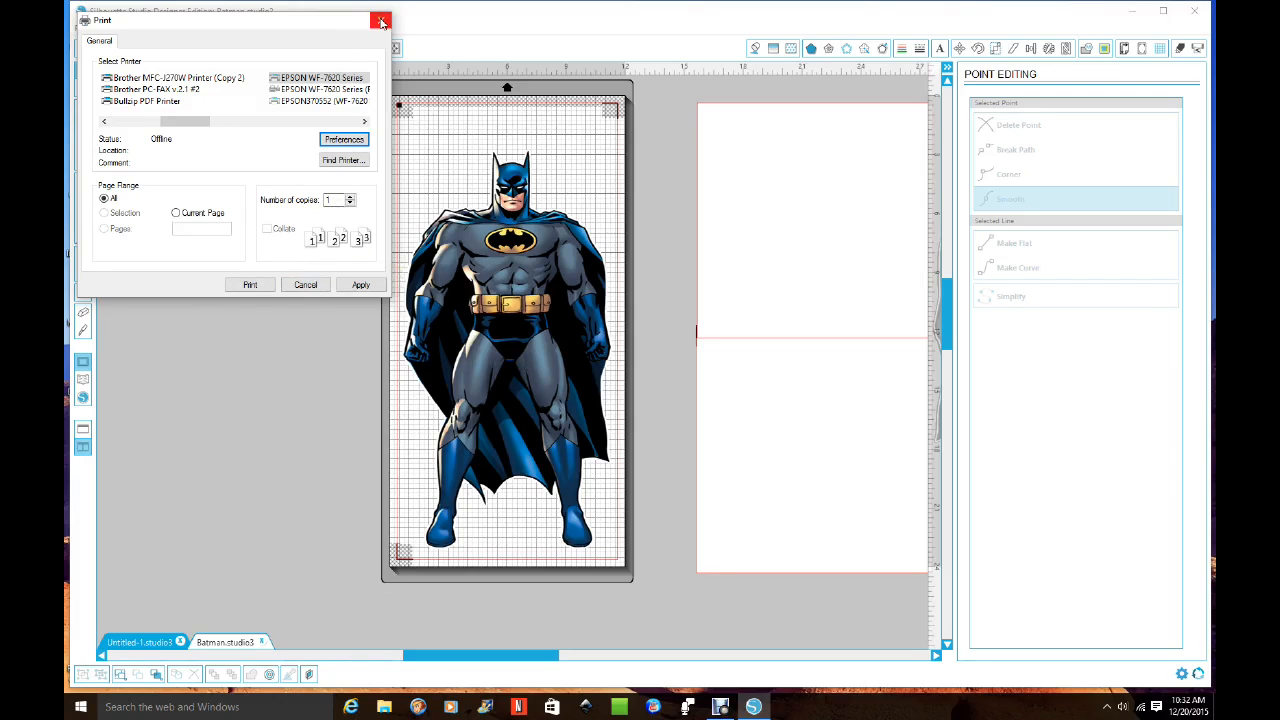
- Review the User-Defined paper size in the EPSON printer's preferences and close the print settings without printing
left_click(350, 145)
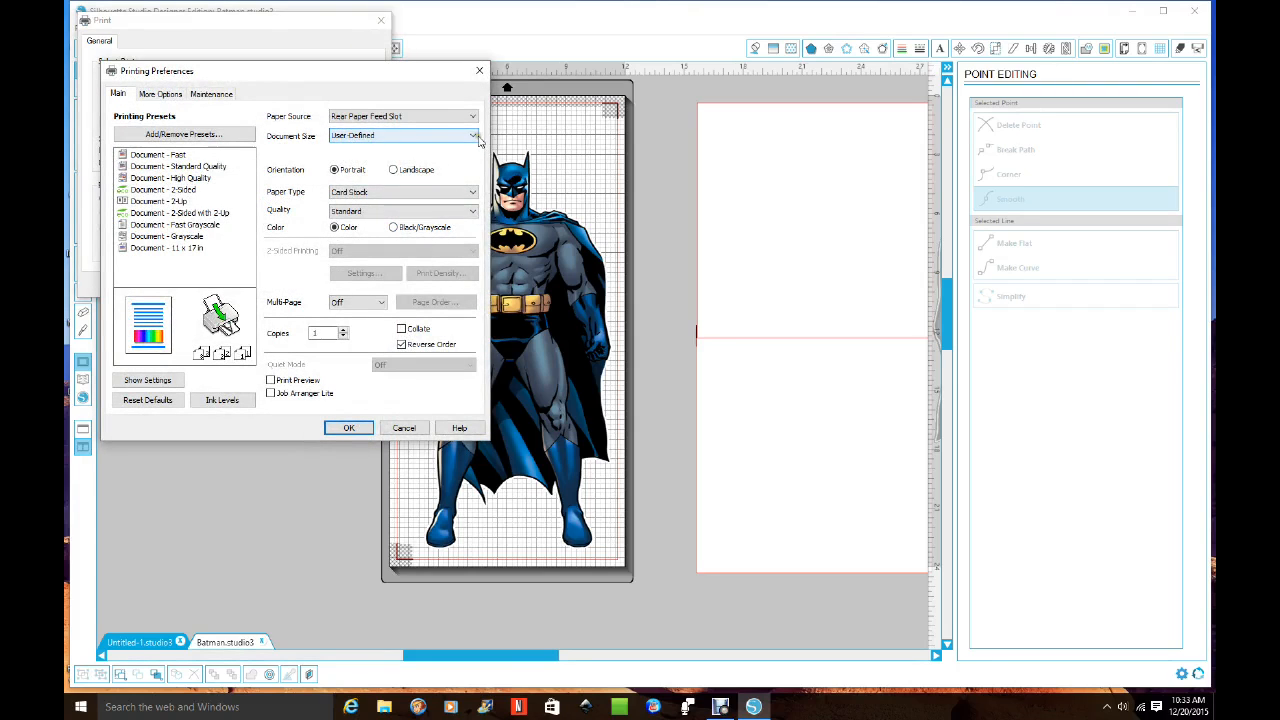
left_click(474, 136)
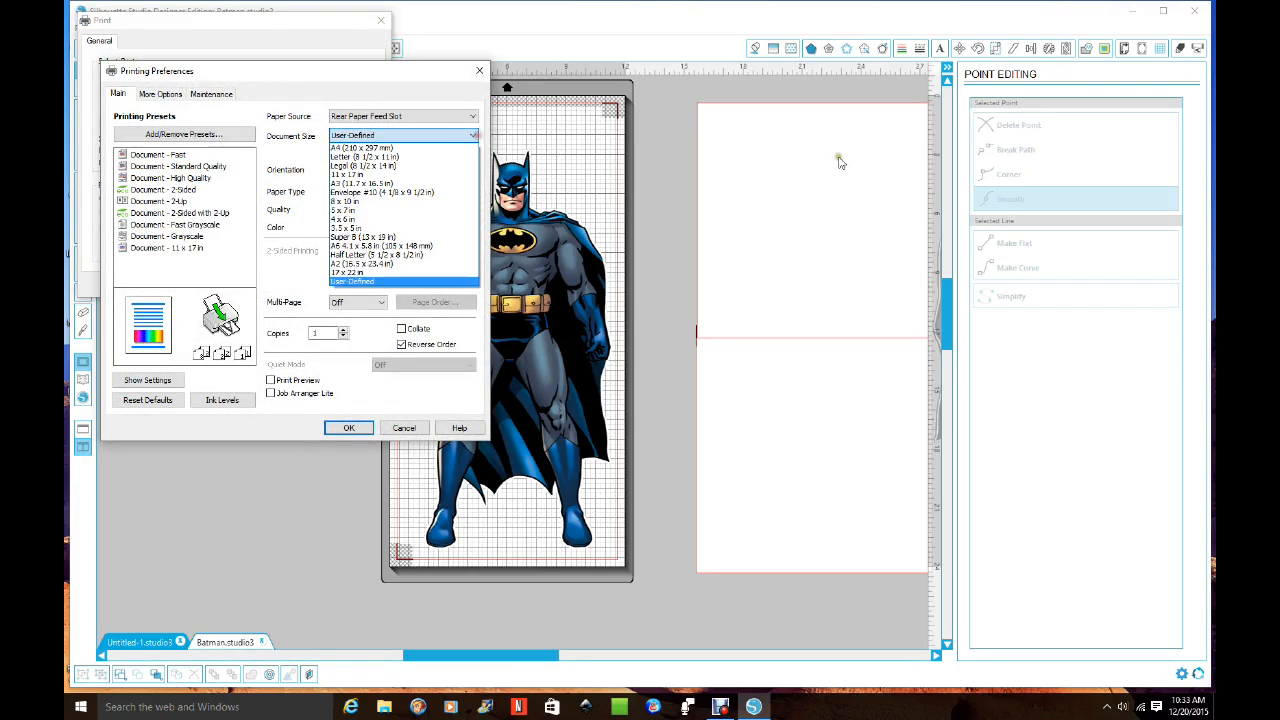
left_click(360, 281)
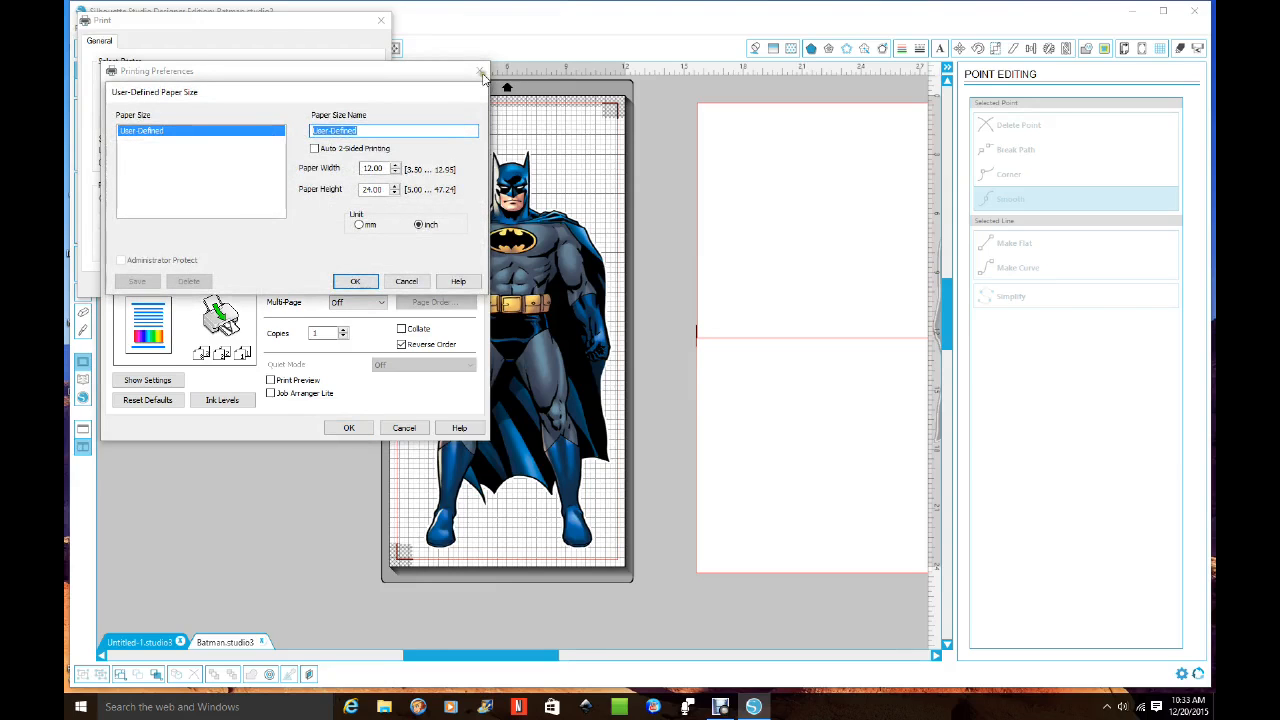
left_click(355, 281)
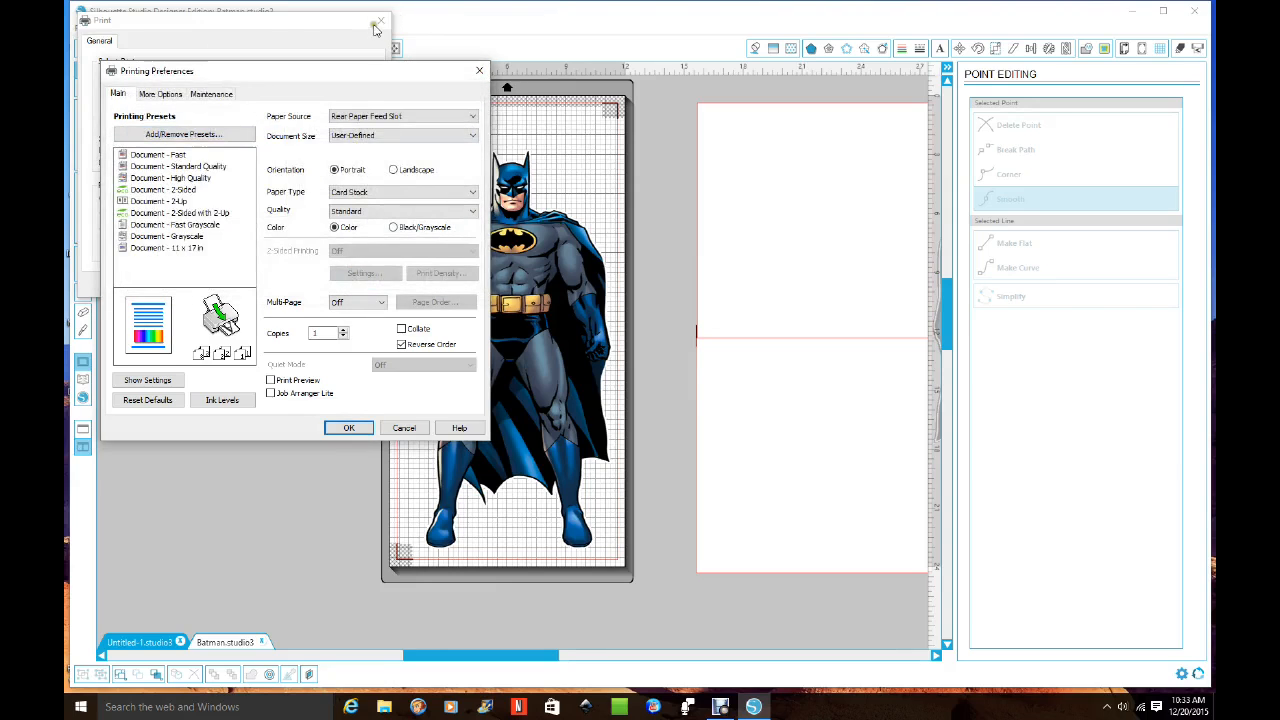
left_click(479, 70)
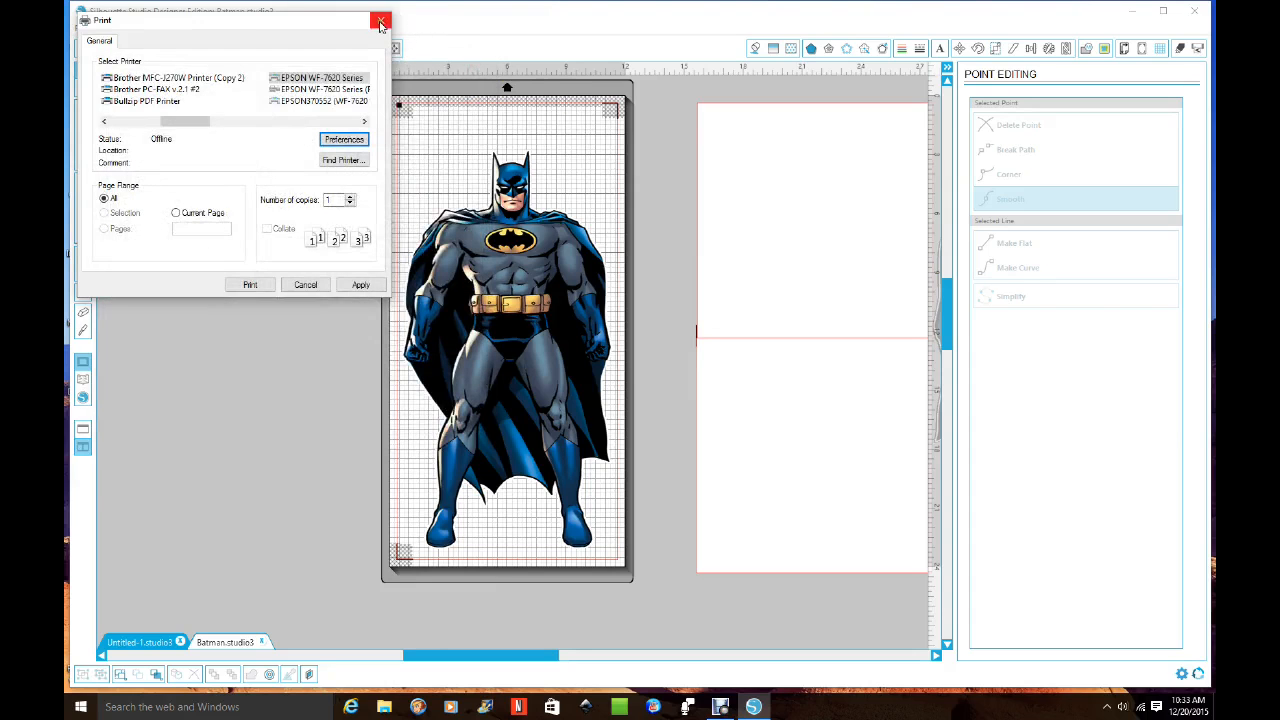
left_click(380, 22)
- Display the design page settings and flip the Batman image on the page horizontally
left_click(1123, 49)
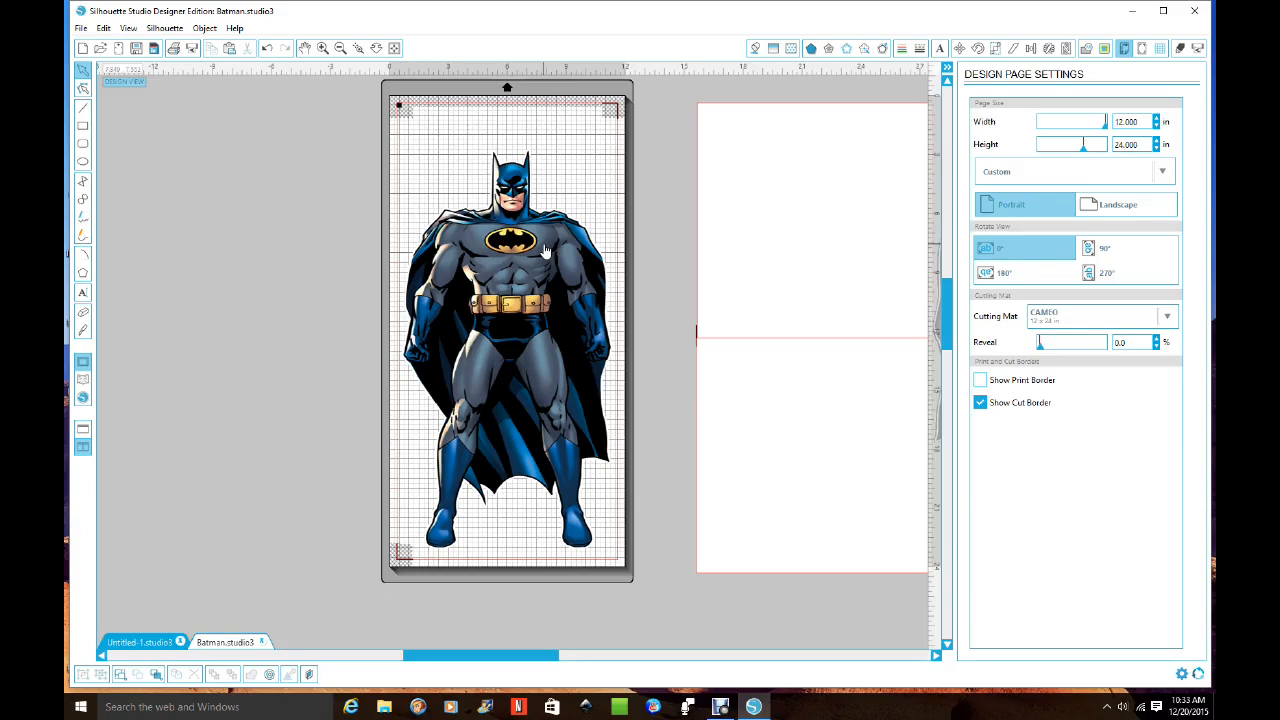
right_click(517, 326)
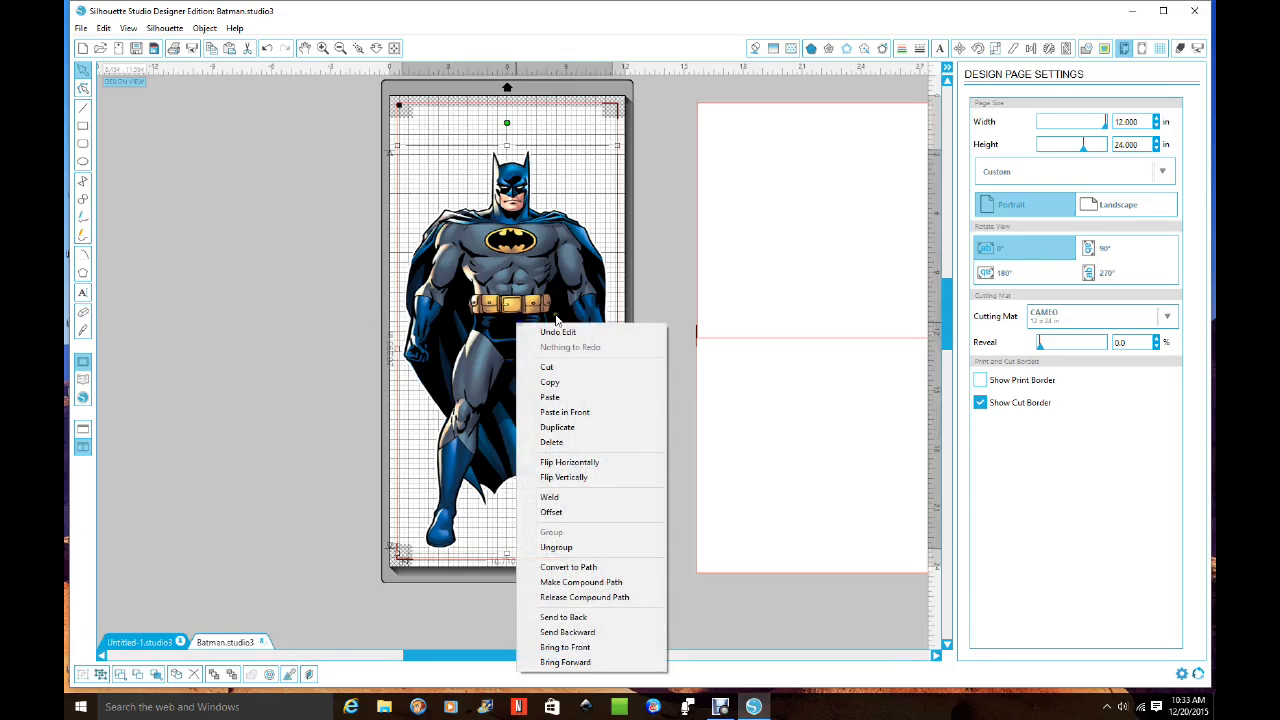
left_click(600, 466)
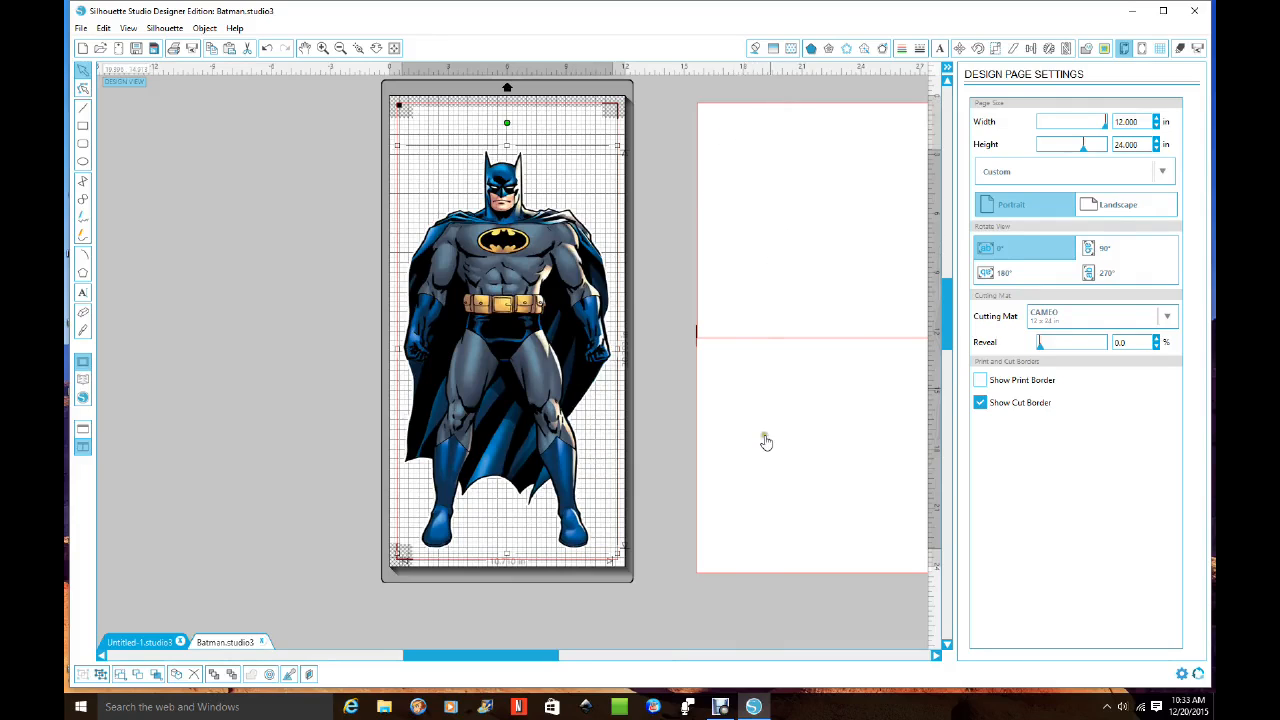
- Bring the off-page white-outlined Batman and the black silhouette together so the silhouette sits behind the figure
left_click(801, 345)
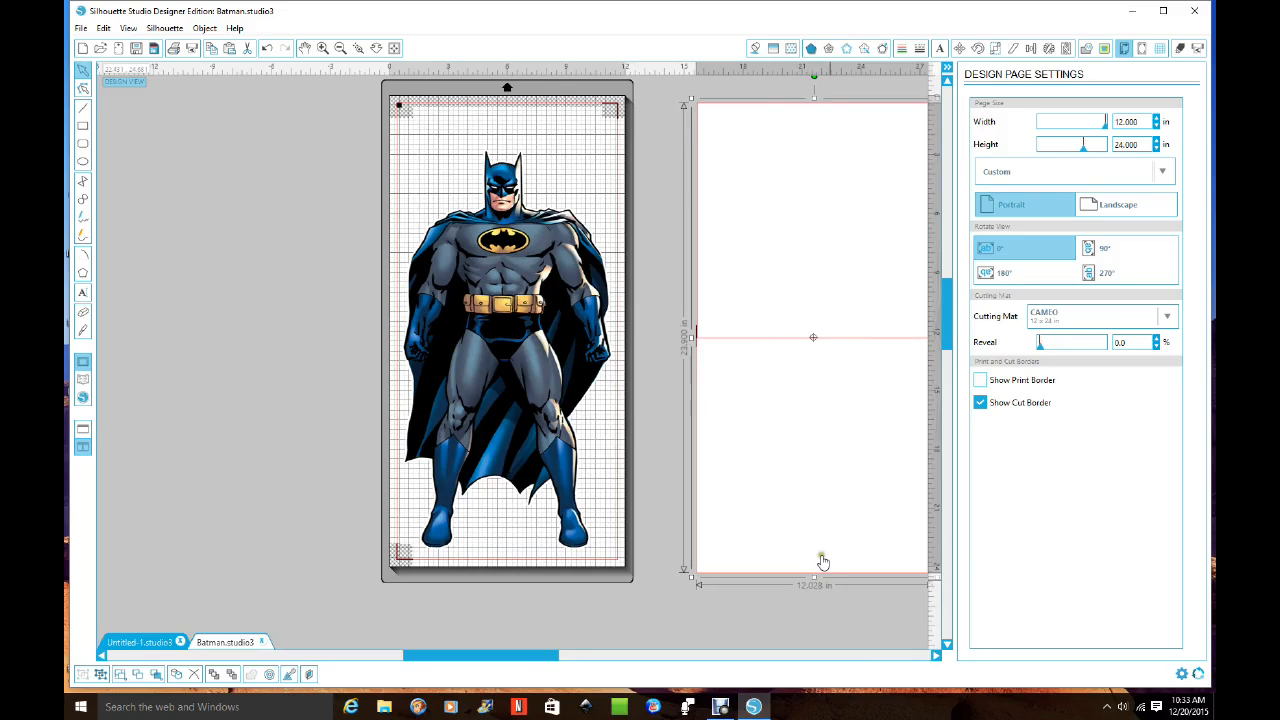
left_click_drag(521, 657, 780, 657)
left_click_drag(620, 365, 651, 365)
left_click_drag(309, 343, 503, 355)
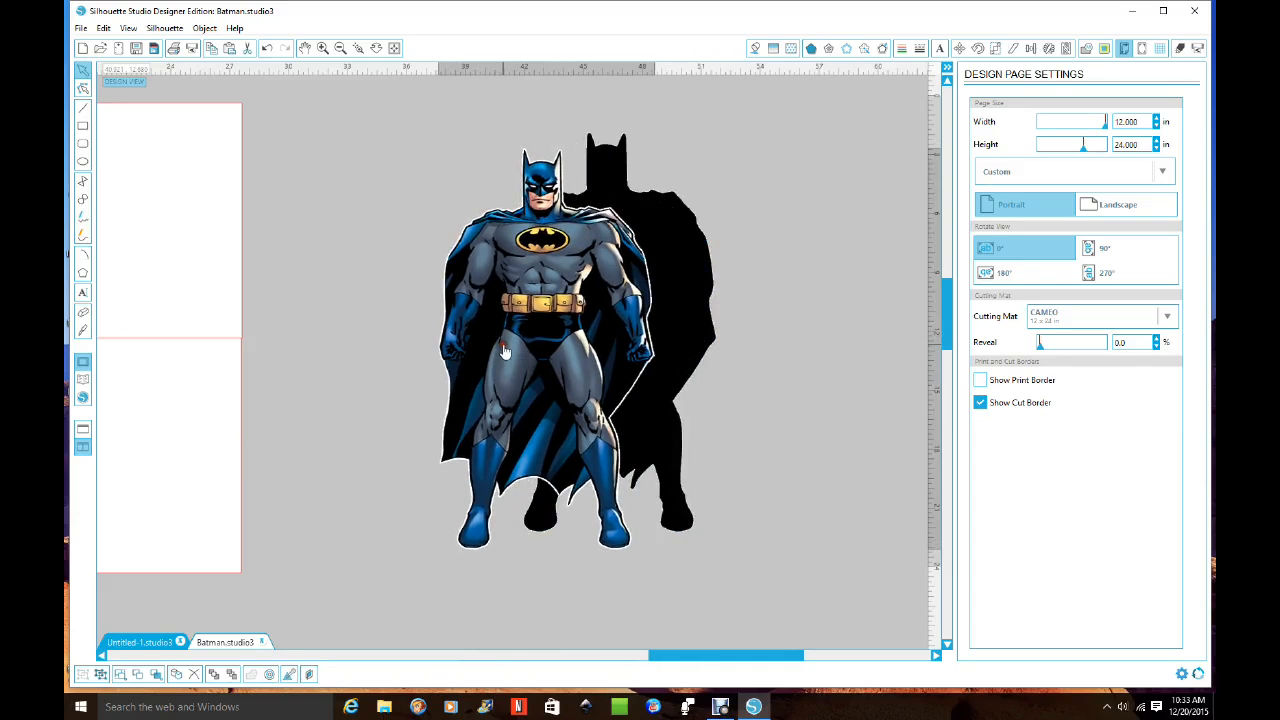
left_click_drag(680, 300, 614, 324)
left_click_drag(719, 660, 548, 668)
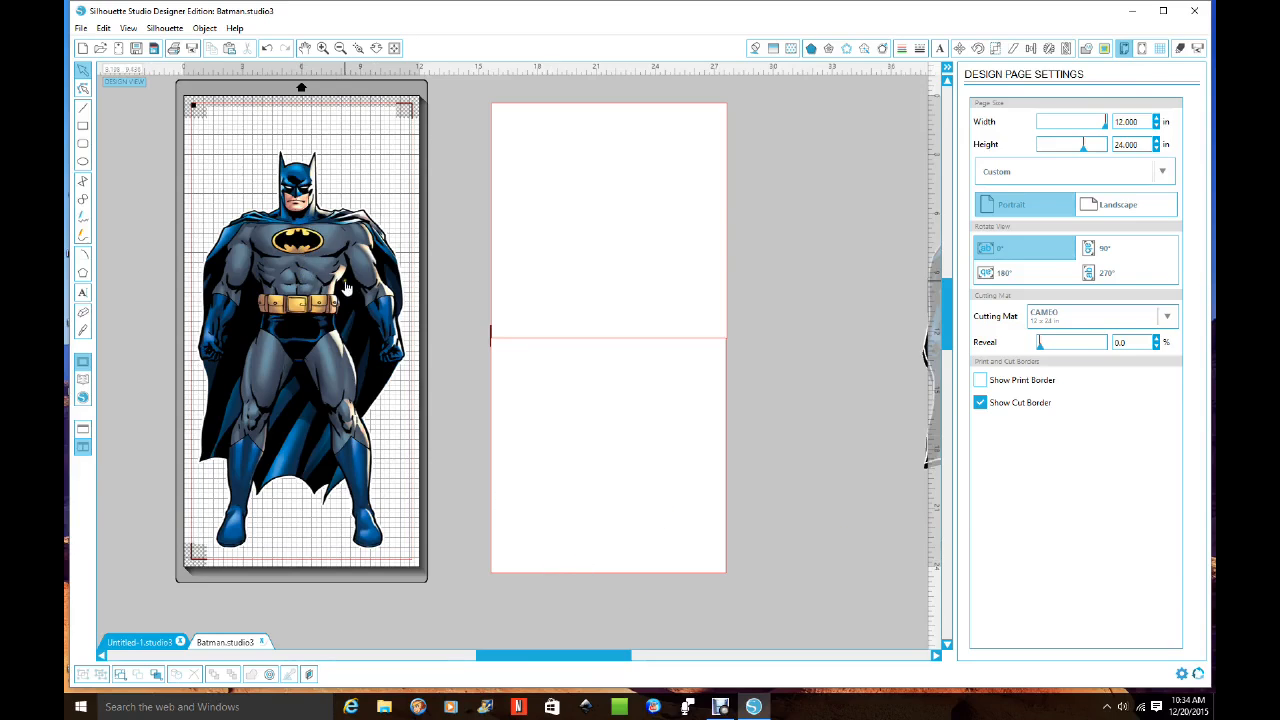
- Shrink the Batman image to about 6.2 in wide and place it on the upper sheet of the white backing
left_click(370, 213)
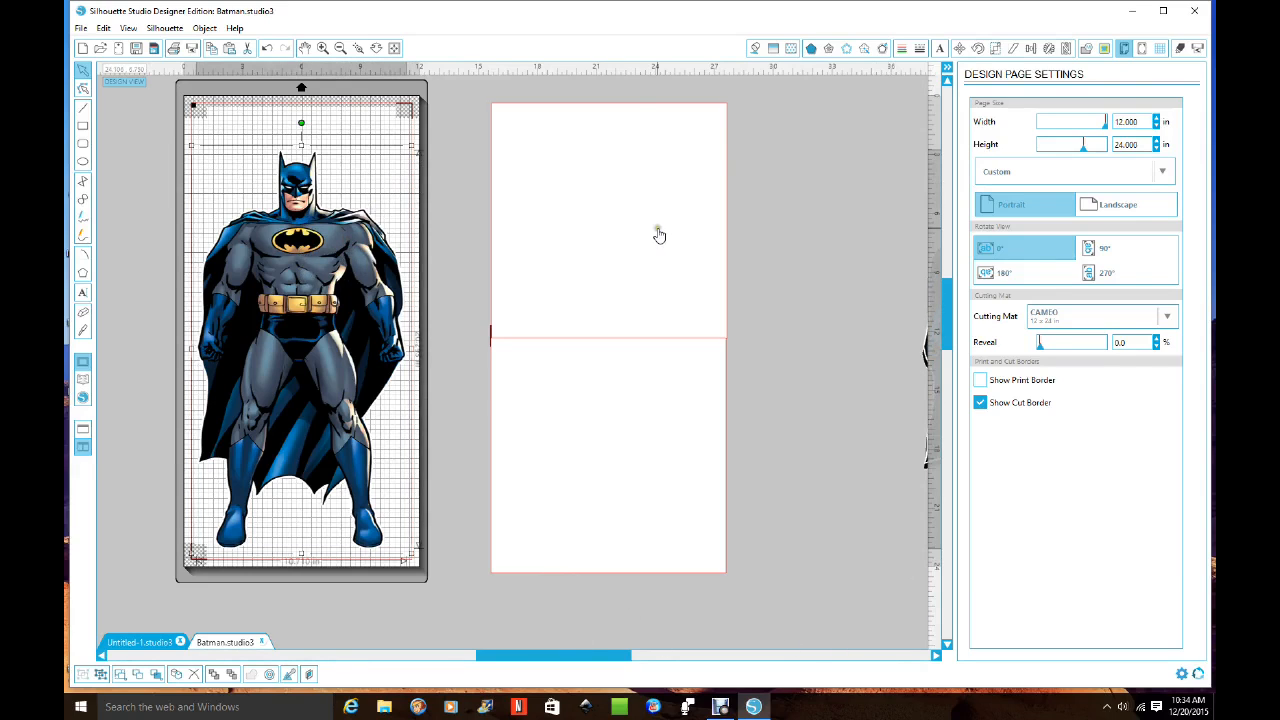
left_click_drag(366, 248, 364, 247)
left_click_drag(410, 146, 343, 280)
left_click_drag(265, 413, 646, 168)
left_click(342, 249)
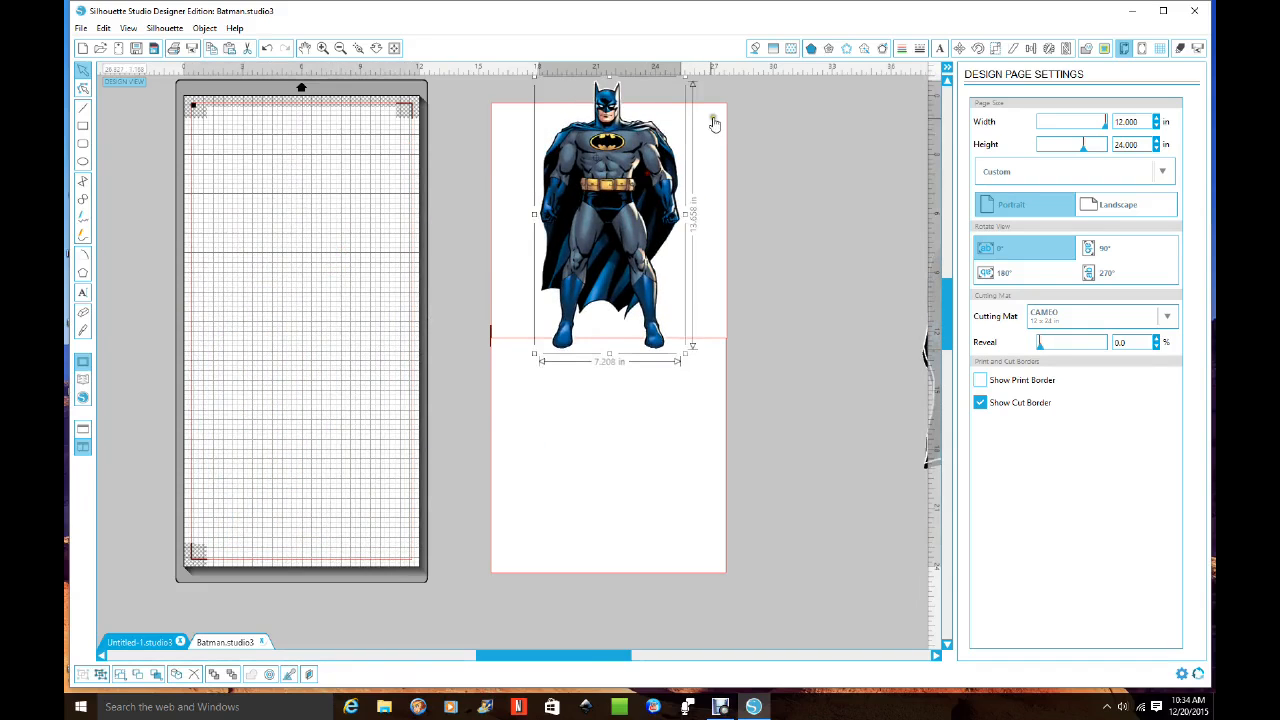
left_click_drag(686, 77, 668, 120)
left_click_drag(607, 247, 618, 232)
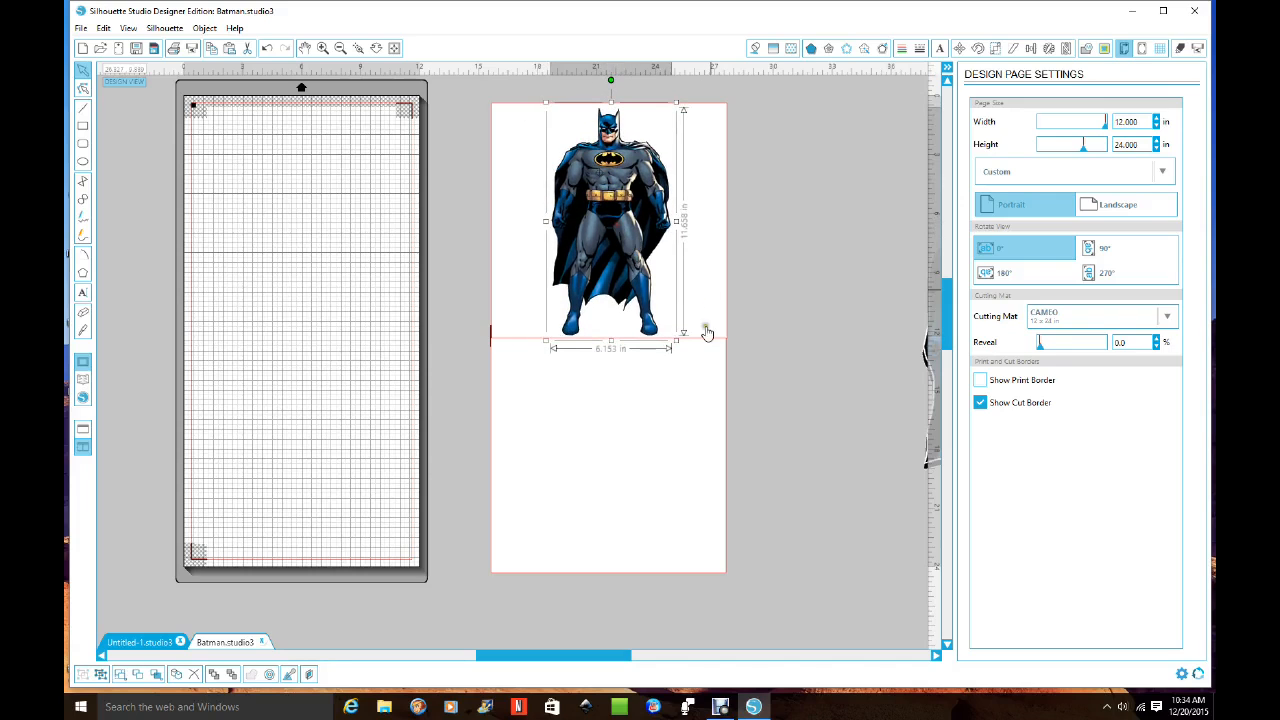
- Return the shrunken Batman image to the upper part of the page and move the white backing farther away
left_click_drag(656, 410, 897, 388)
left_click_drag(638, 207, 329, 207)
left_click_drag(858, 418, 806, 498)
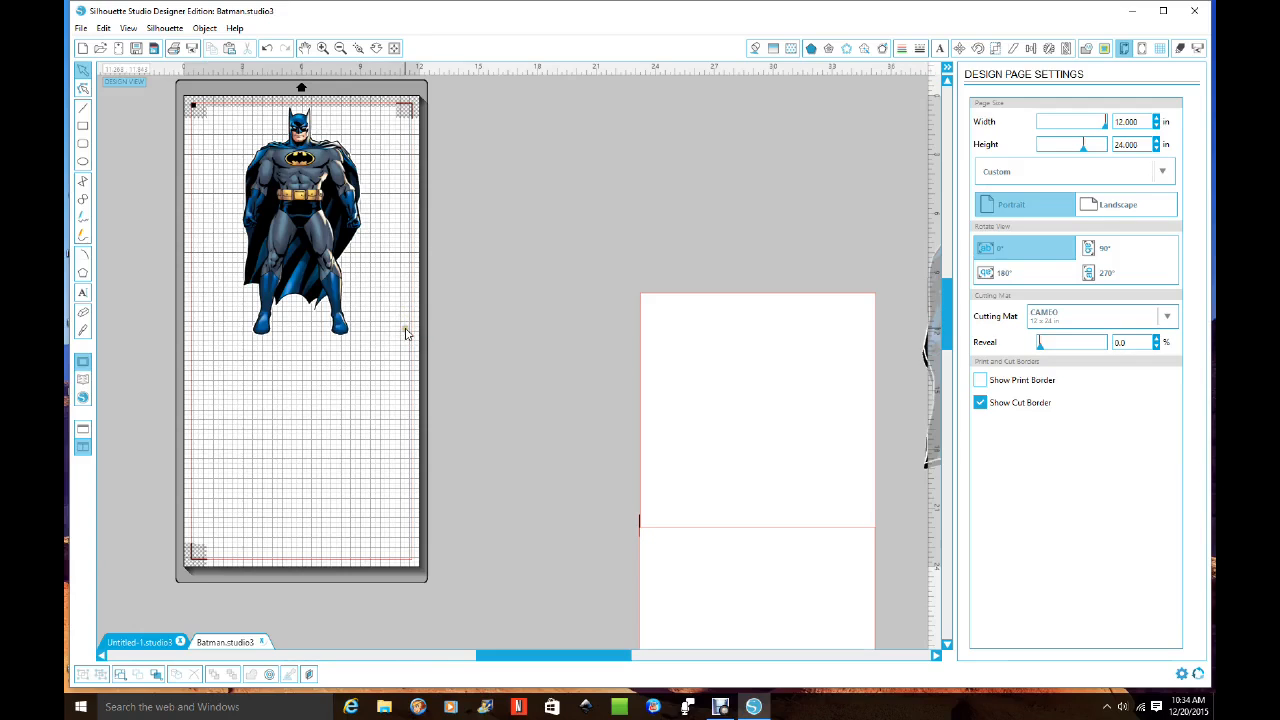
- Scale the Batman image down to about 5.8 by 11 in and adjust its position near the page's upper edge
left_click_drag(329, 293, 329, 287)
left_click_drag(373, 101, 360, 108)
left_click_drag(324, 179, 327, 177)
left_click(539, 184)
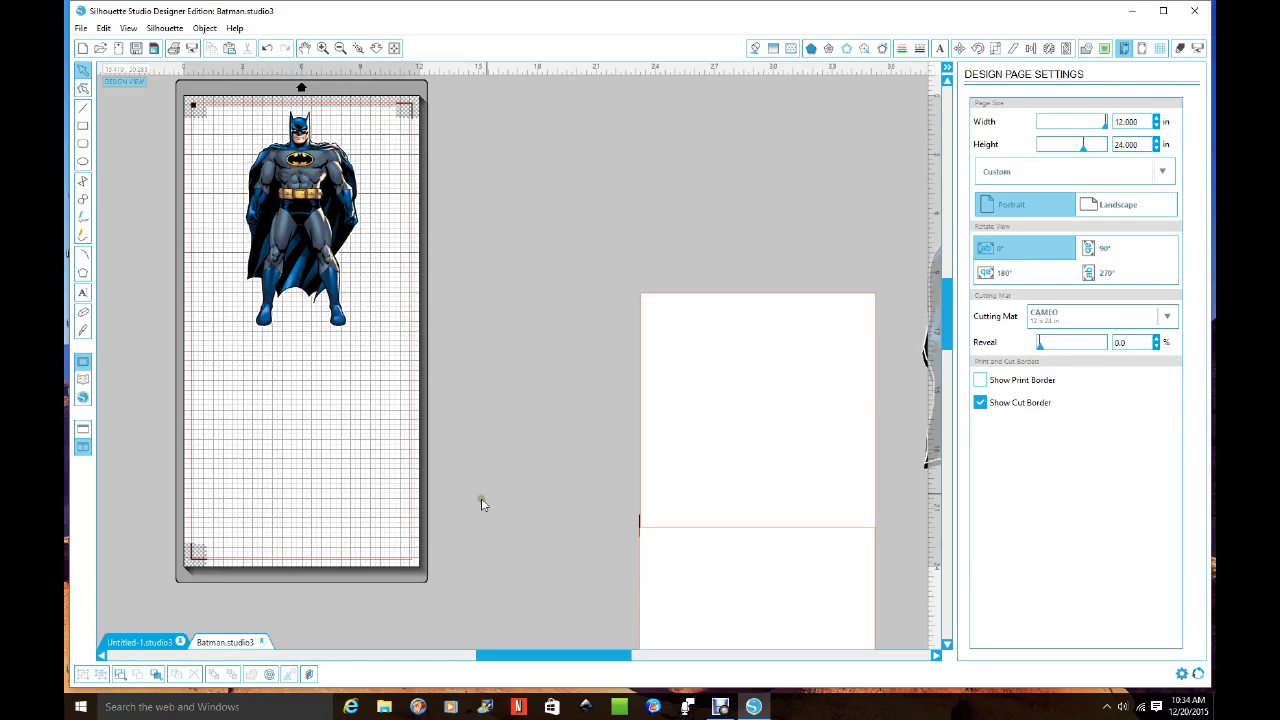
- Set the page height to 12 in and move the Batman image slightly upward within the cut border
double_click(1143, 144)
type("12")
key("Return")
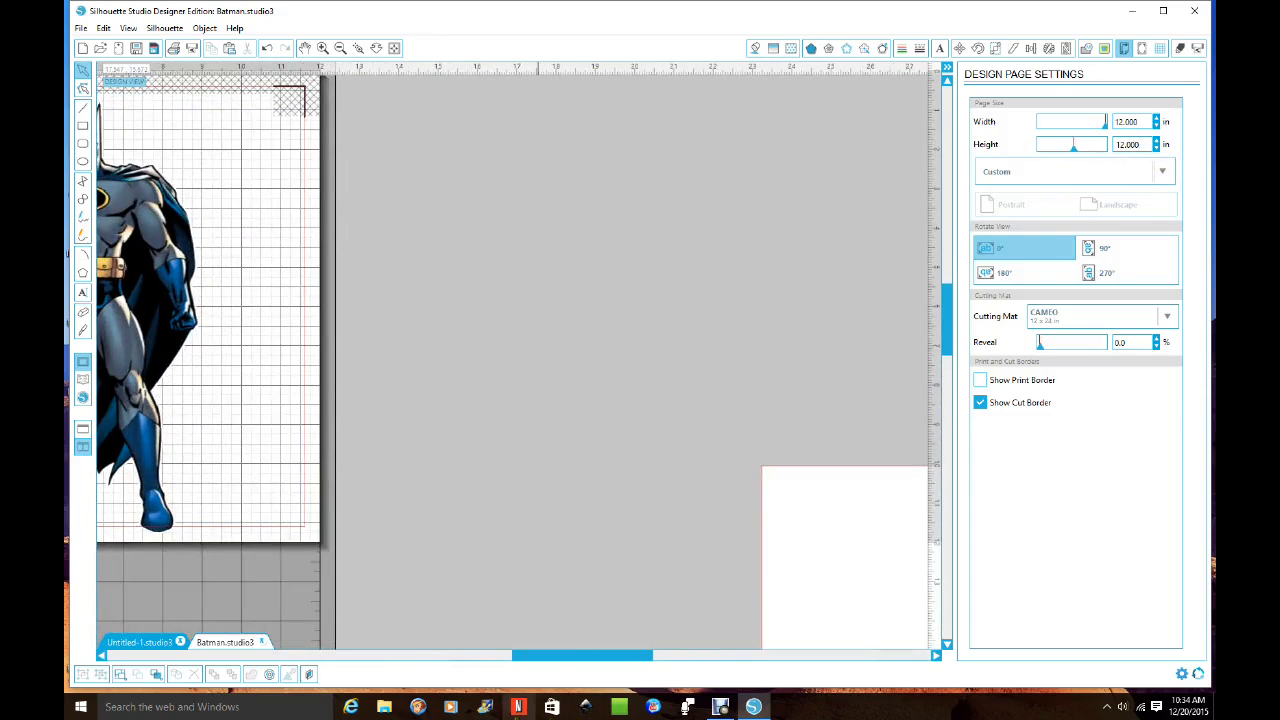
left_click_drag(625, 655, 486, 662)
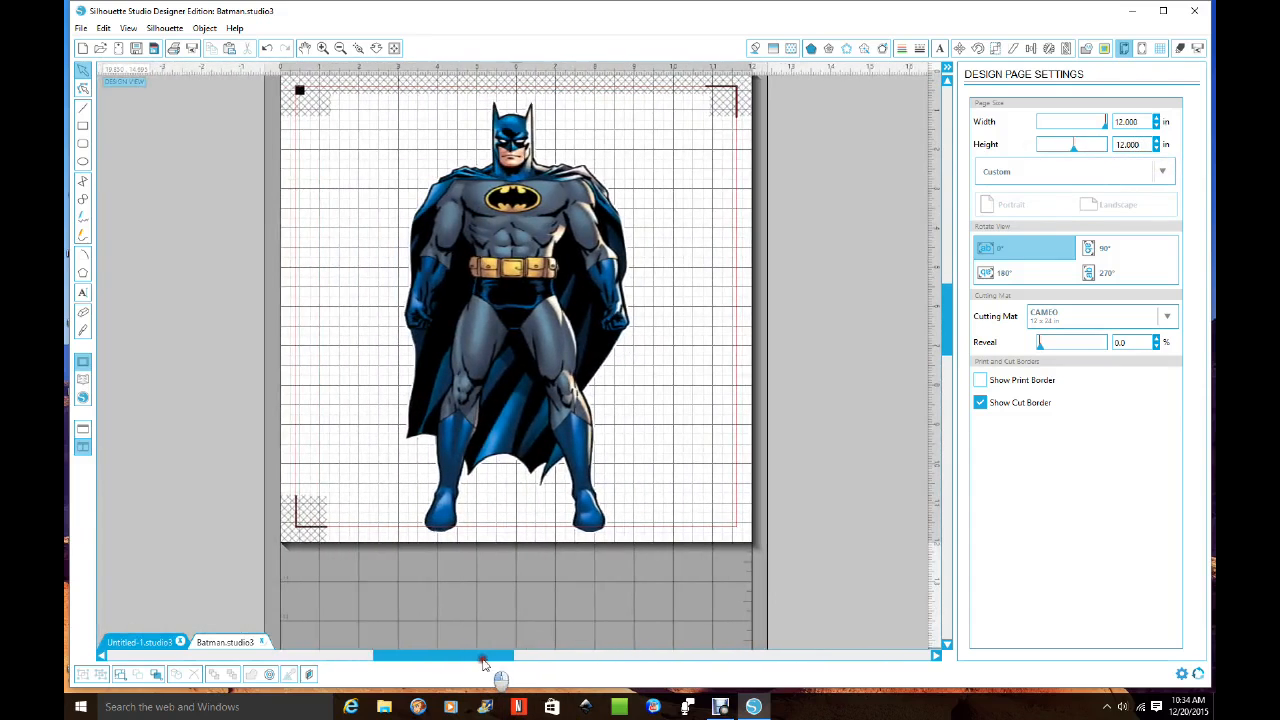
left_click_drag(555, 366, 555, 351)
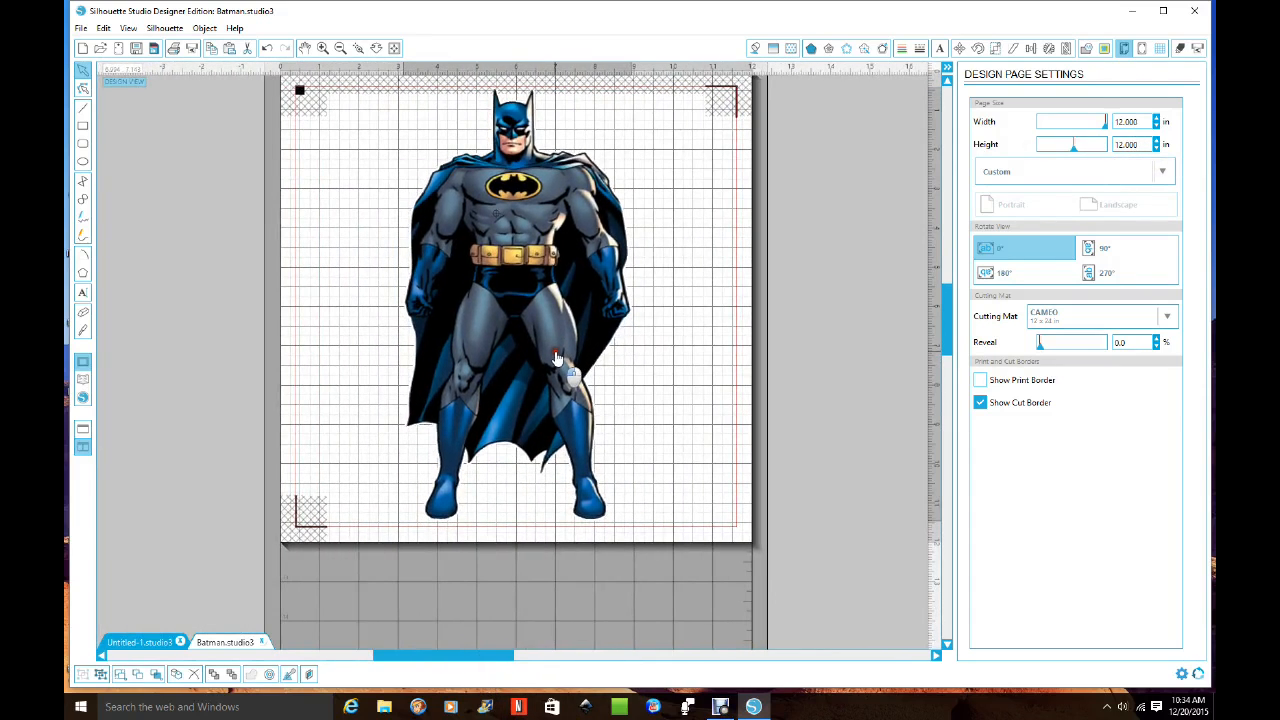
- Open the print settings, choose the EPSON WF-7620 Series printer, and open its printing preferences
left_click(176, 49)
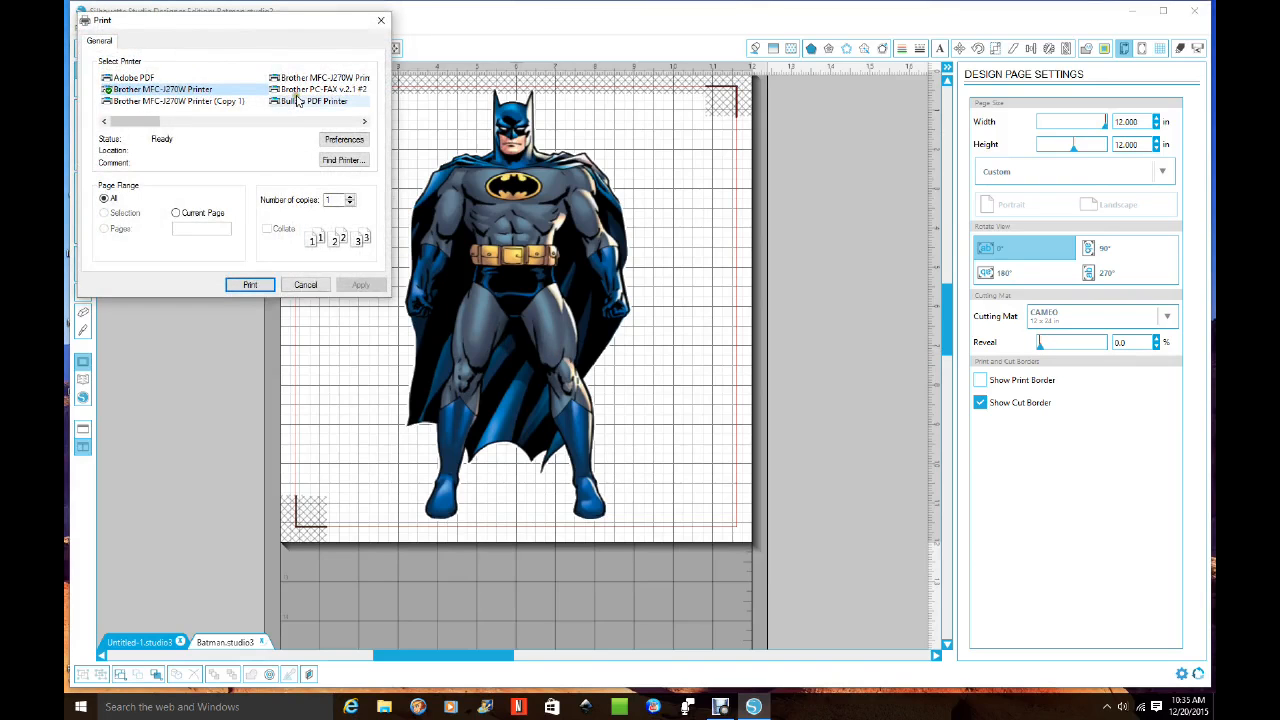
left_click(343, 139)
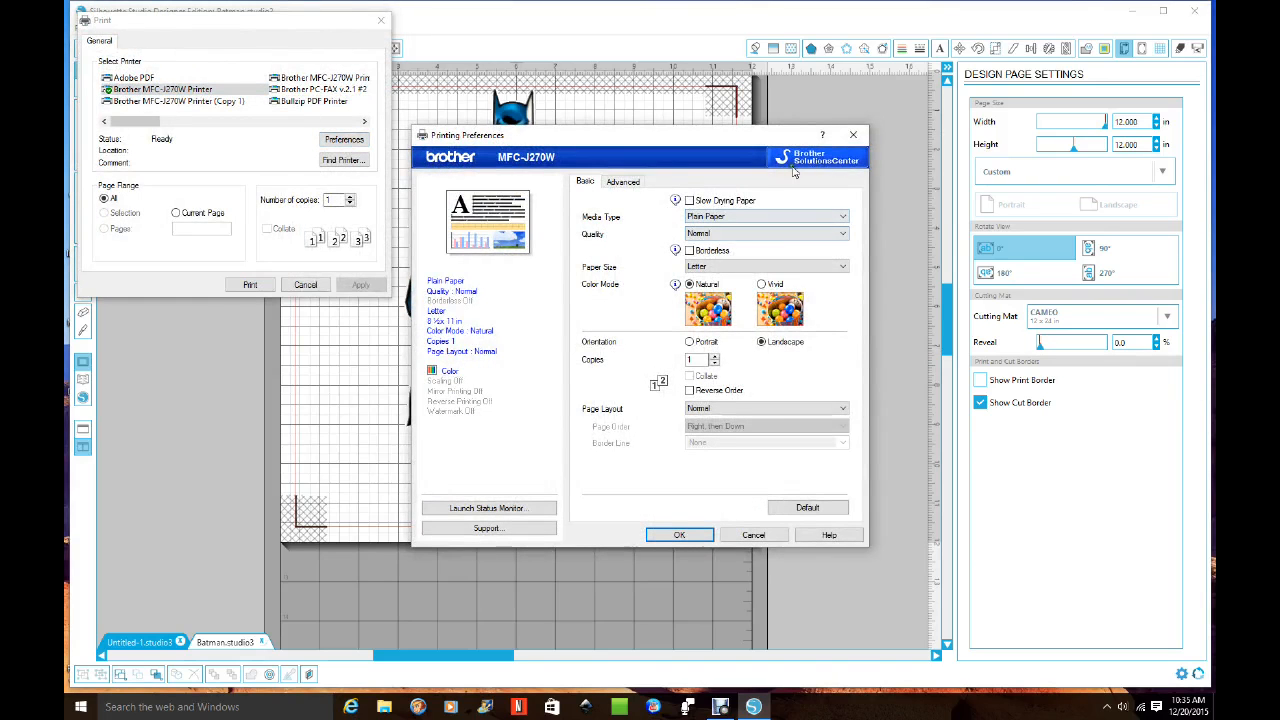
left_click(853, 134)
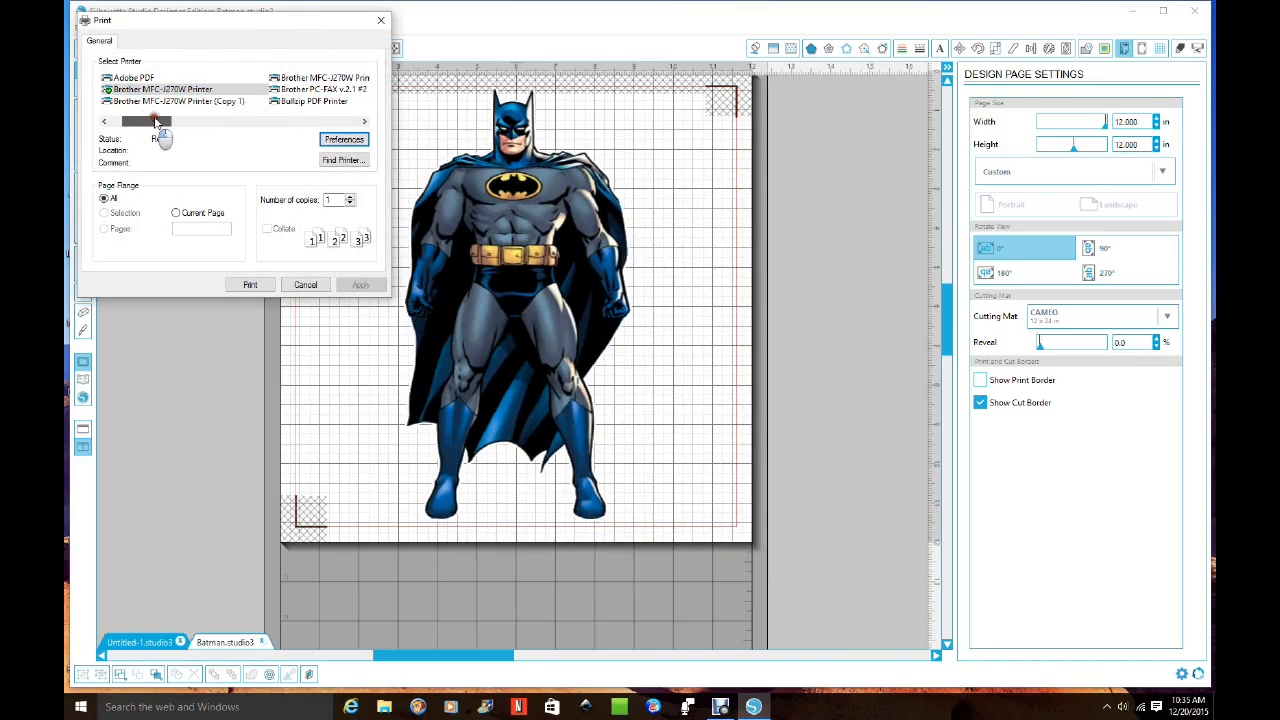
left_click_drag(166, 122, 208, 122)
left_click(322, 78)
left_click(343, 139)
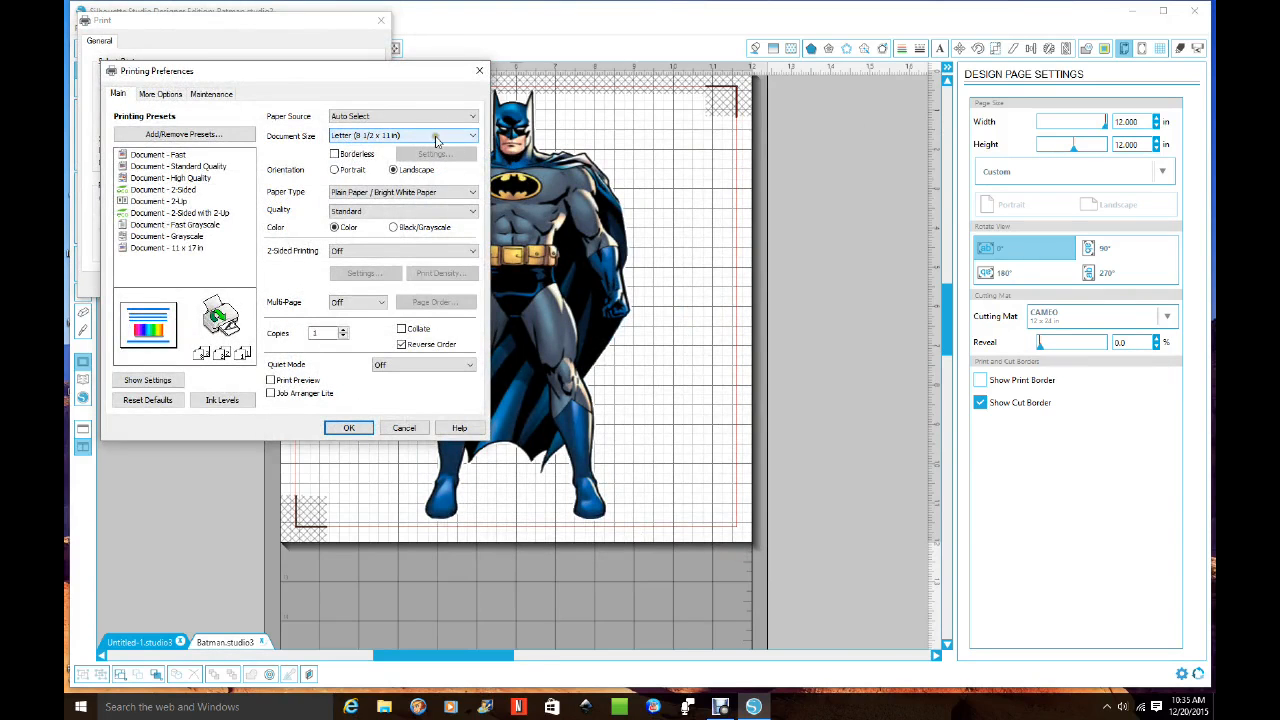
- Set the EPSON document size to User-Defined with a 12 in paper width and adjusted height, and close the print settings without printing
left_click(476, 136)
left_click(365, 284)
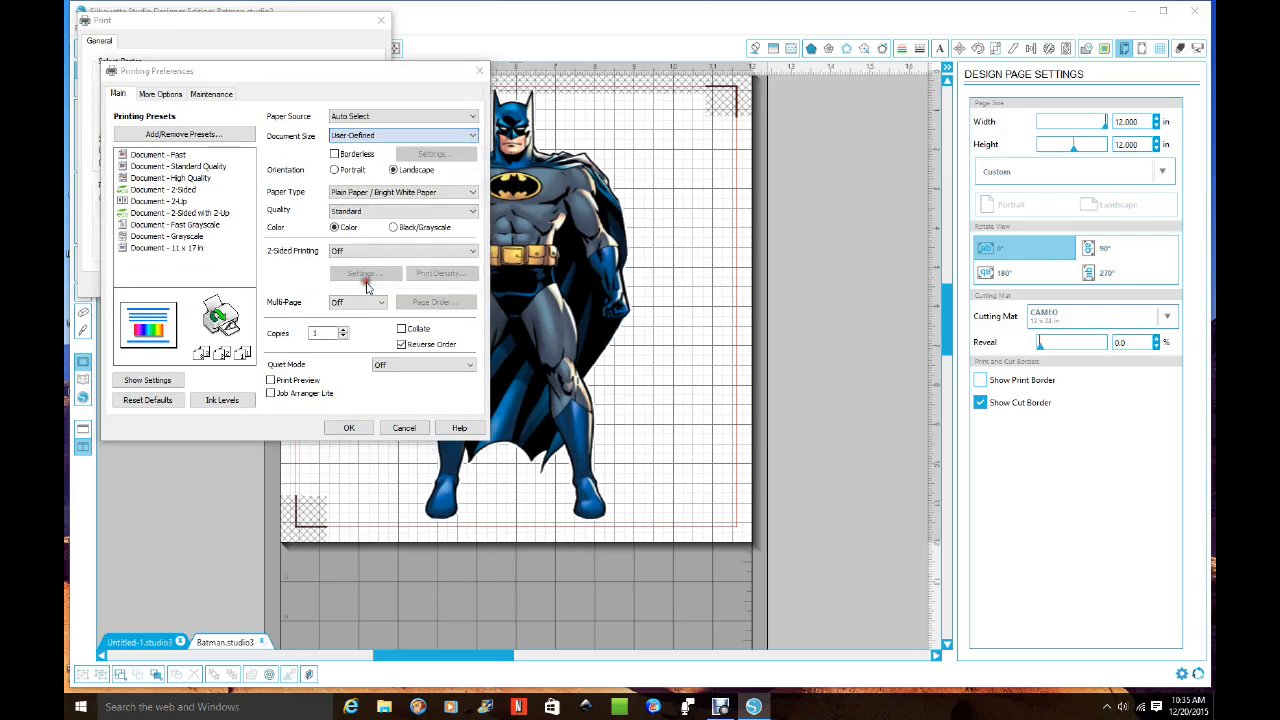
left_click_drag(382, 169, 343, 168)
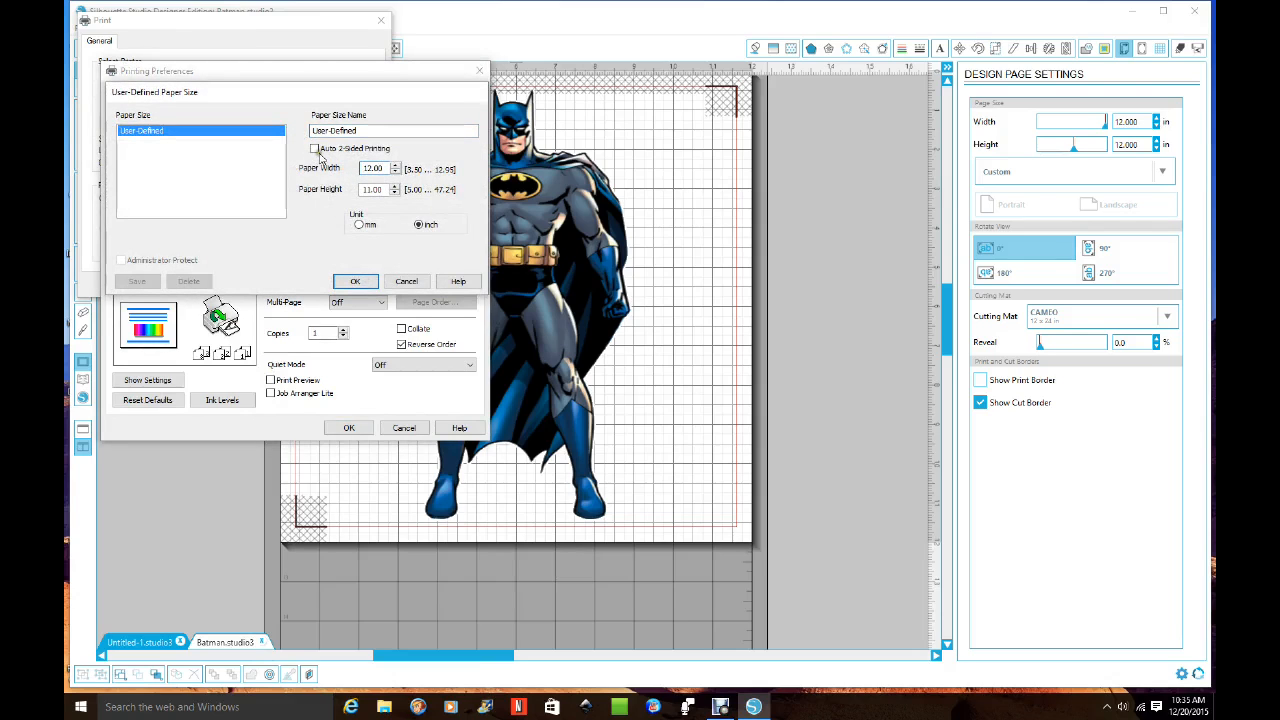
left_click_drag(380, 189, 340, 190)
left_click(360, 281)
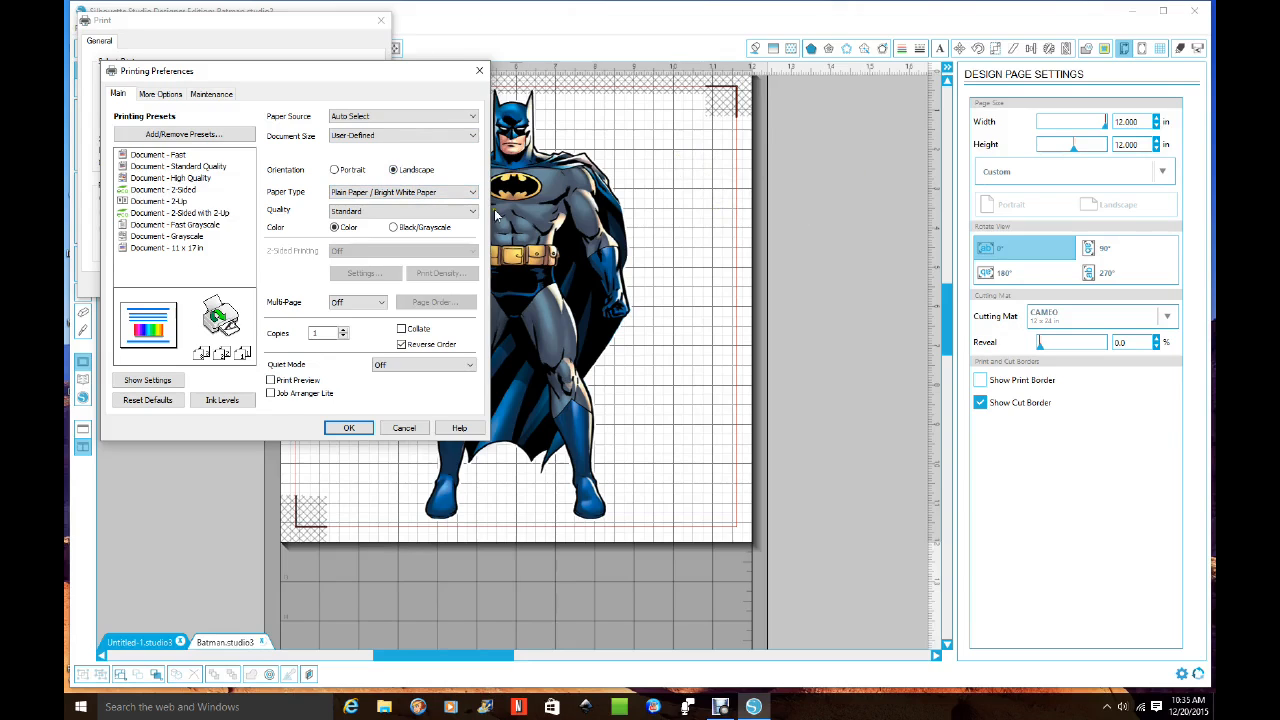
left_click(479, 72)
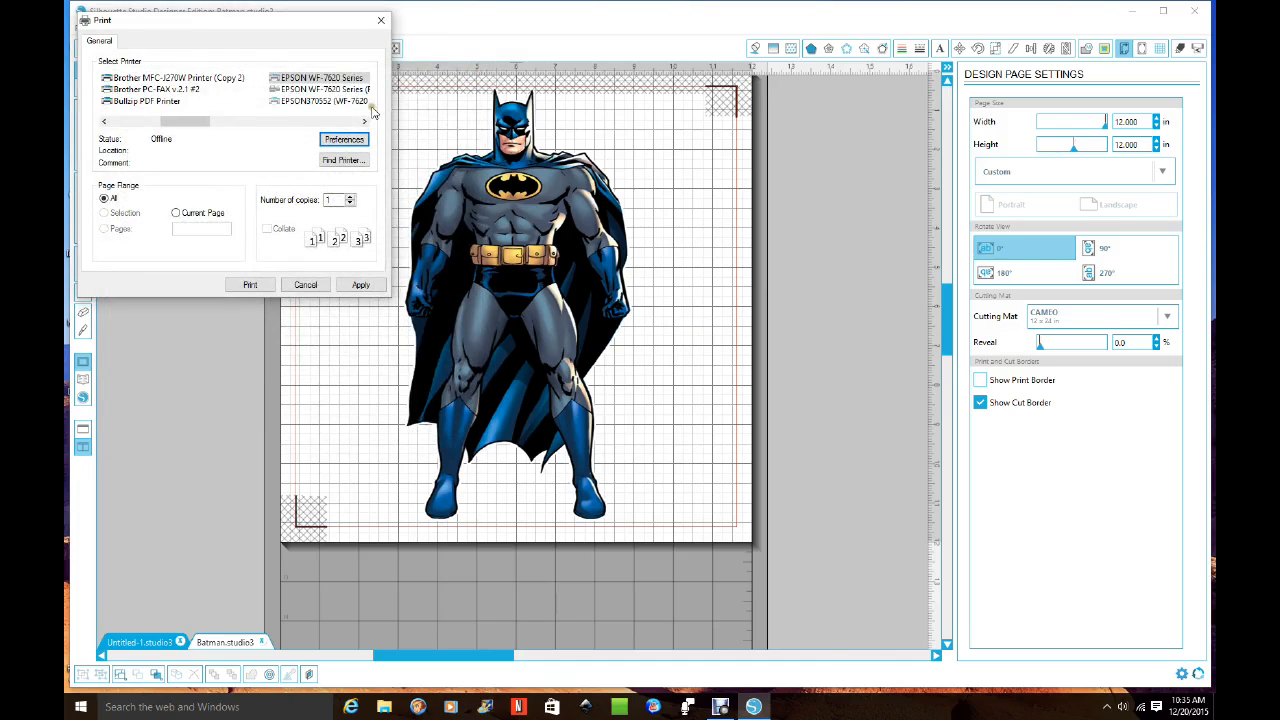
left_click(381, 20)
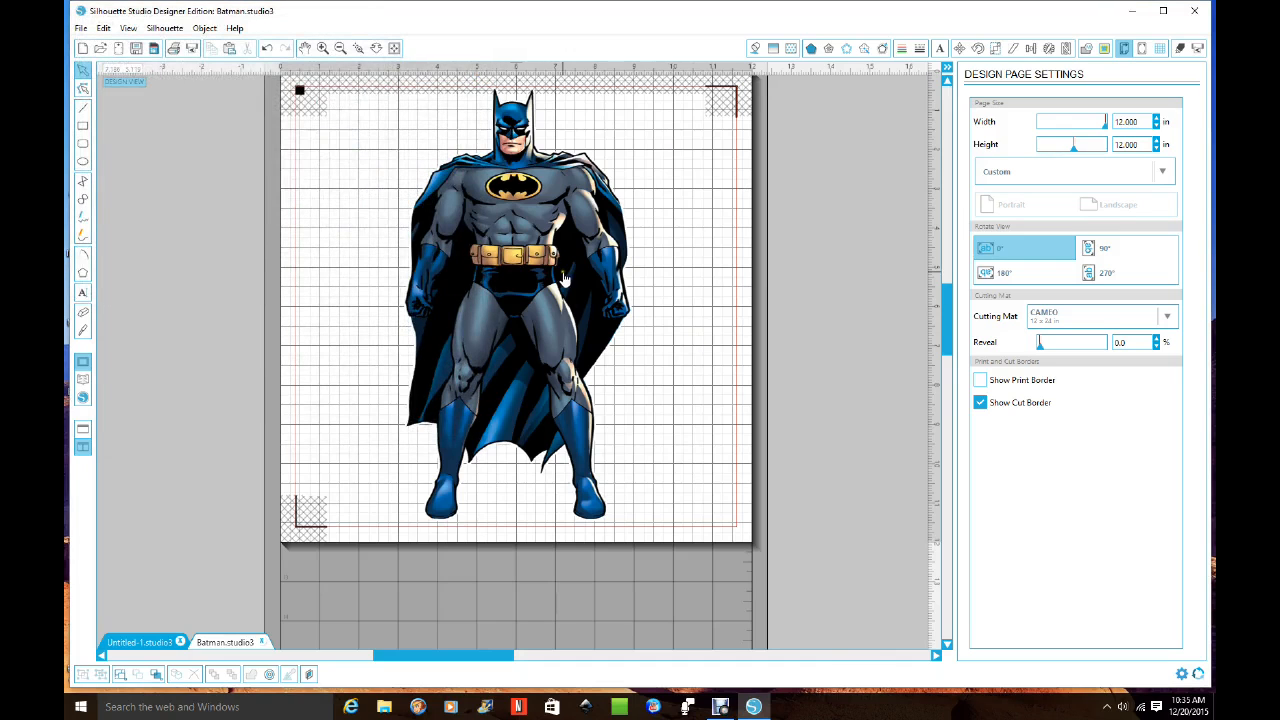
- Try the Batman image against the page's left cut border and move it back towards the centre
left_click(563, 278)
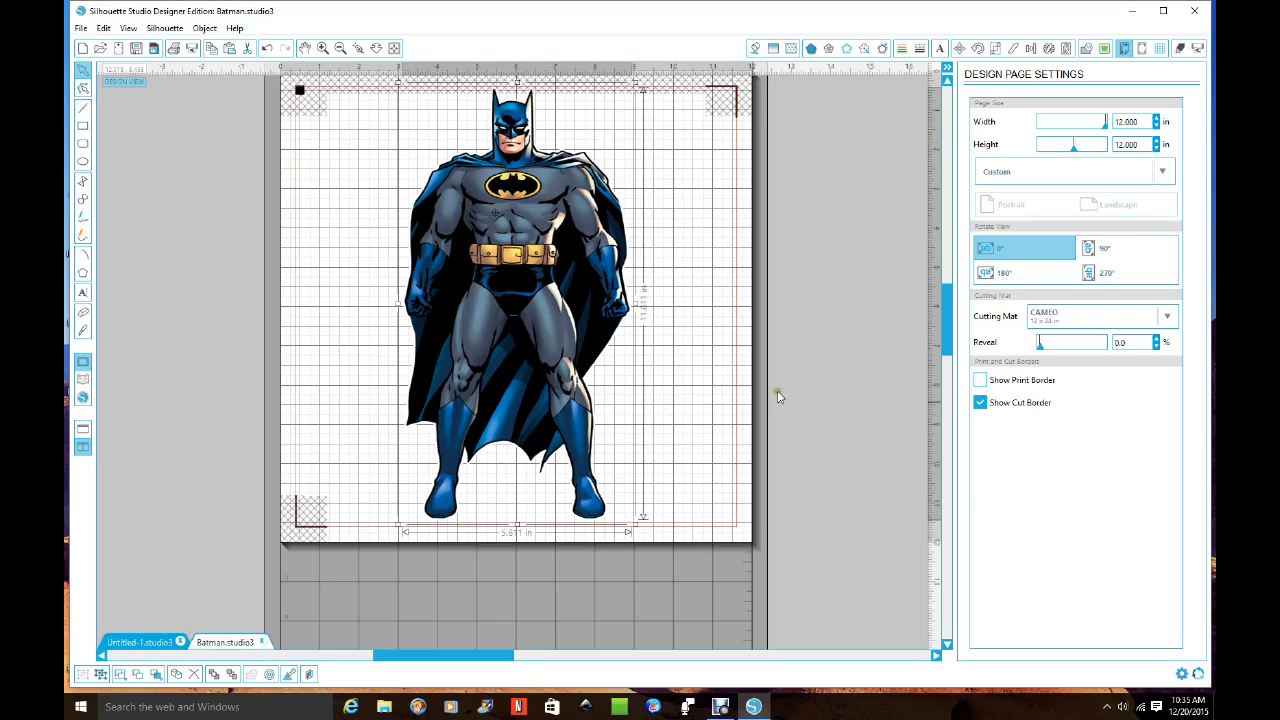
left_click(714, 386)
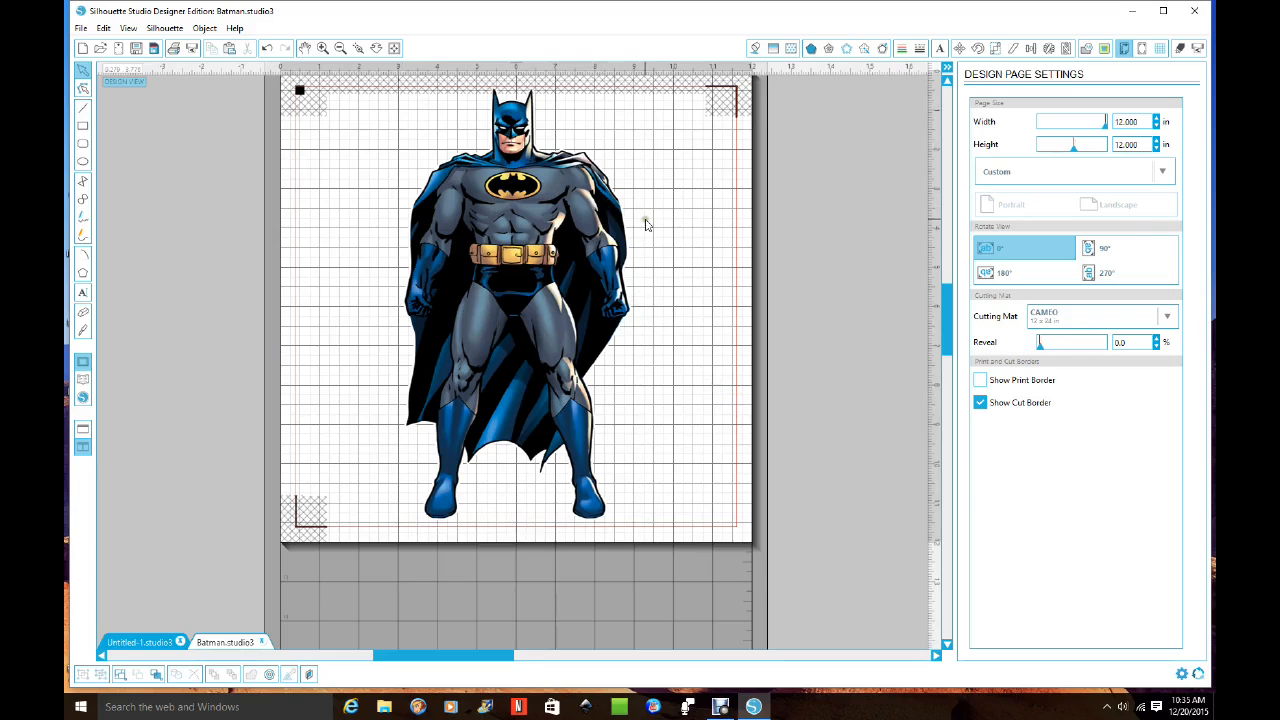
left_click_drag(497, 254, 380, 253)
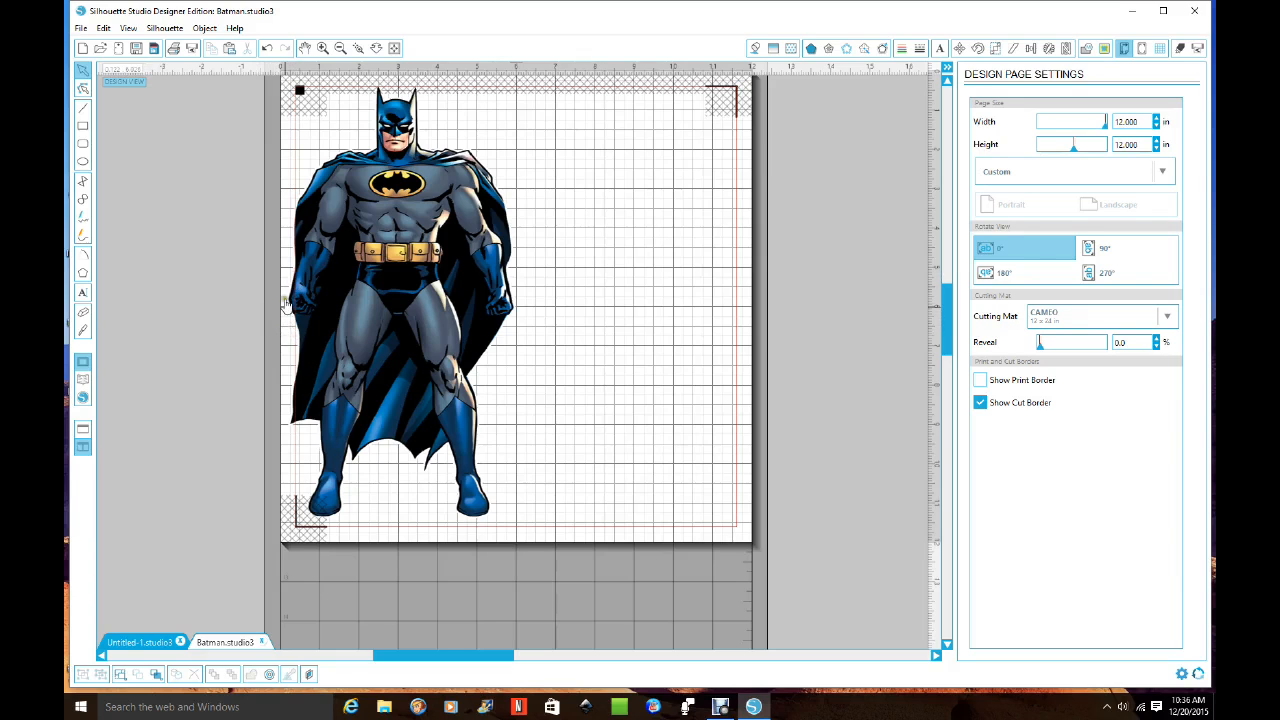
left_click_drag(402, 302, 502, 310)
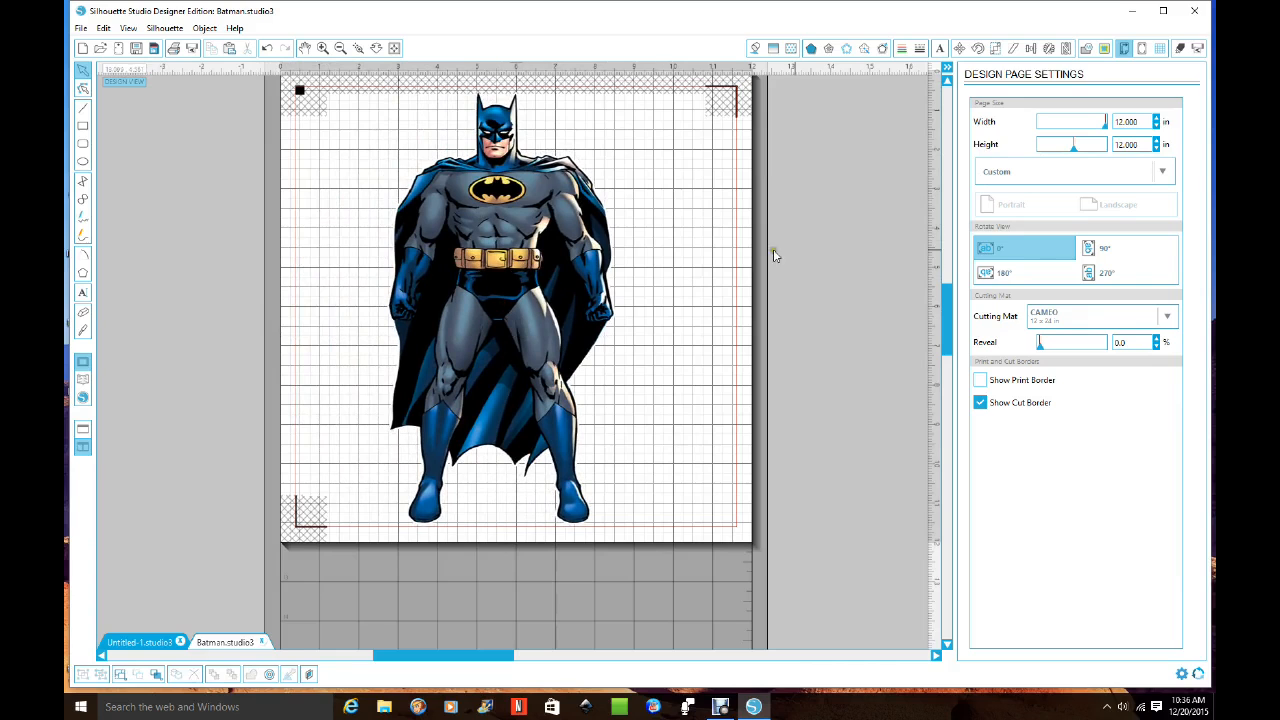
- Nudge the Batman image slightly down and to the right, keeping it between the page's upper and lower cut borders
left_click(562, 293)
left_click_drag(562, 293, 566, 297)
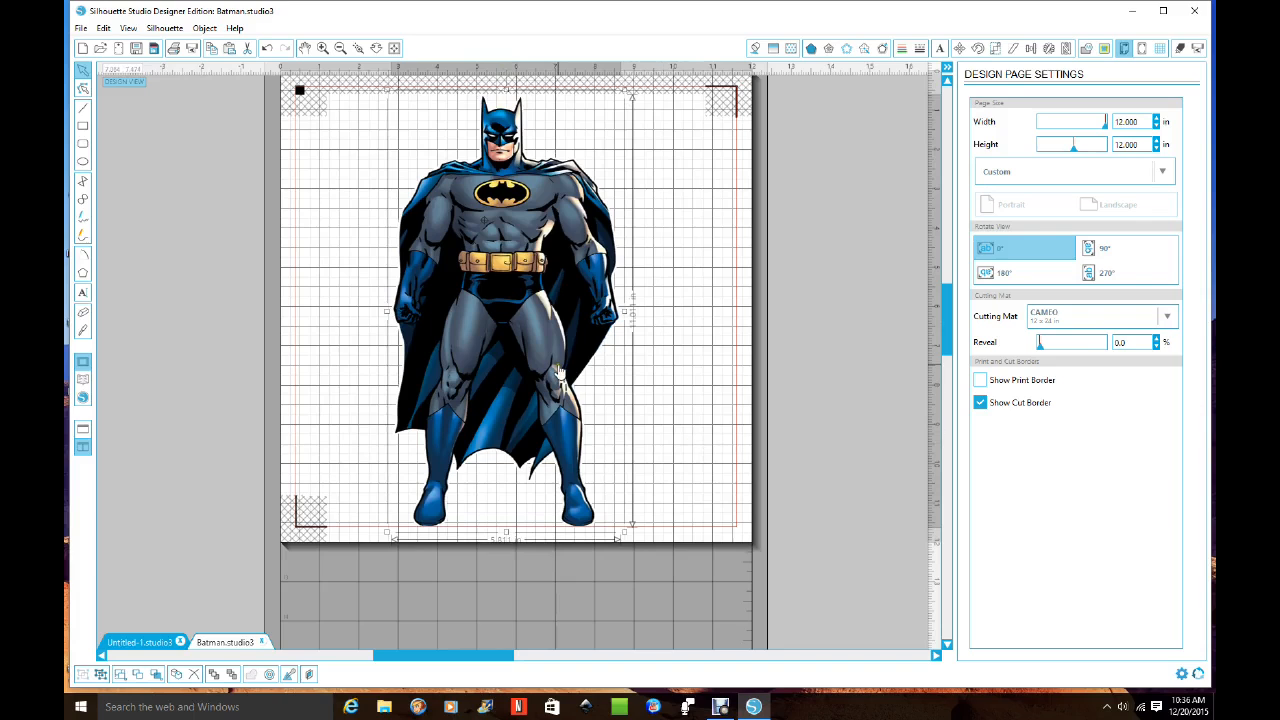
left_click_drag(572, 386, 570, 384)
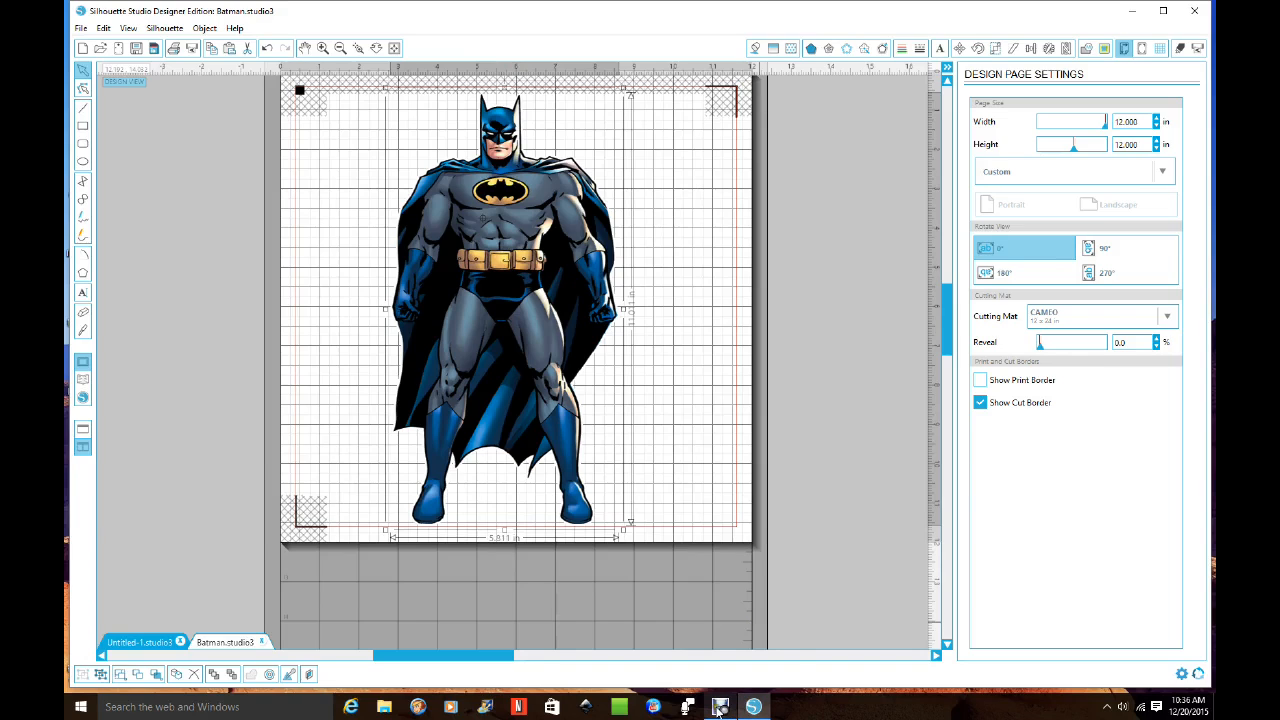
mouse_move(731, 712)
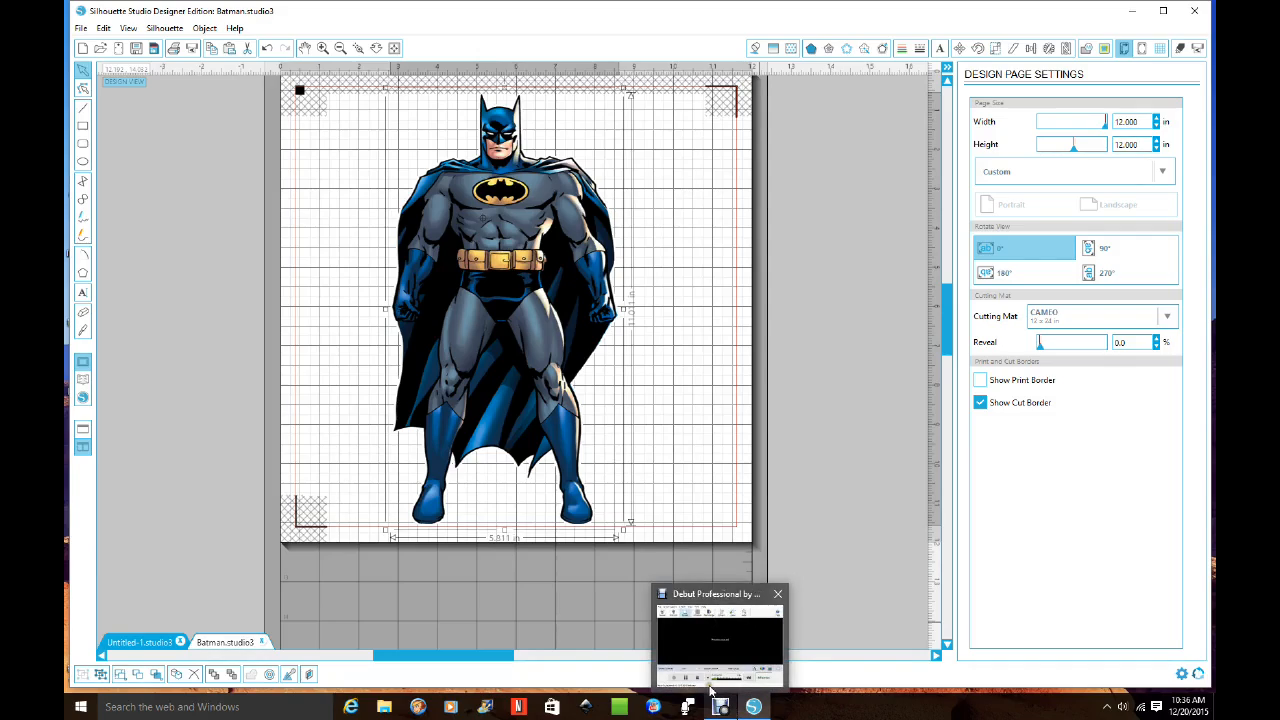
mouse_move(705, 683)
left_click(703, 680)
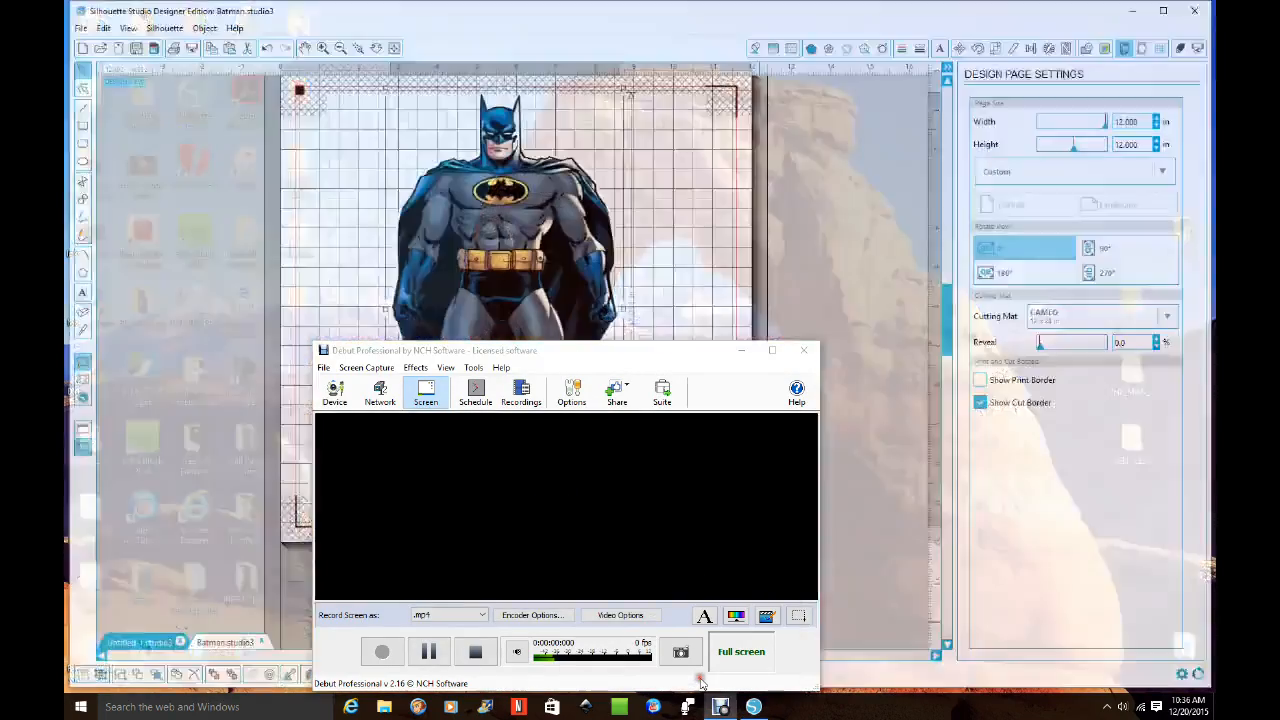